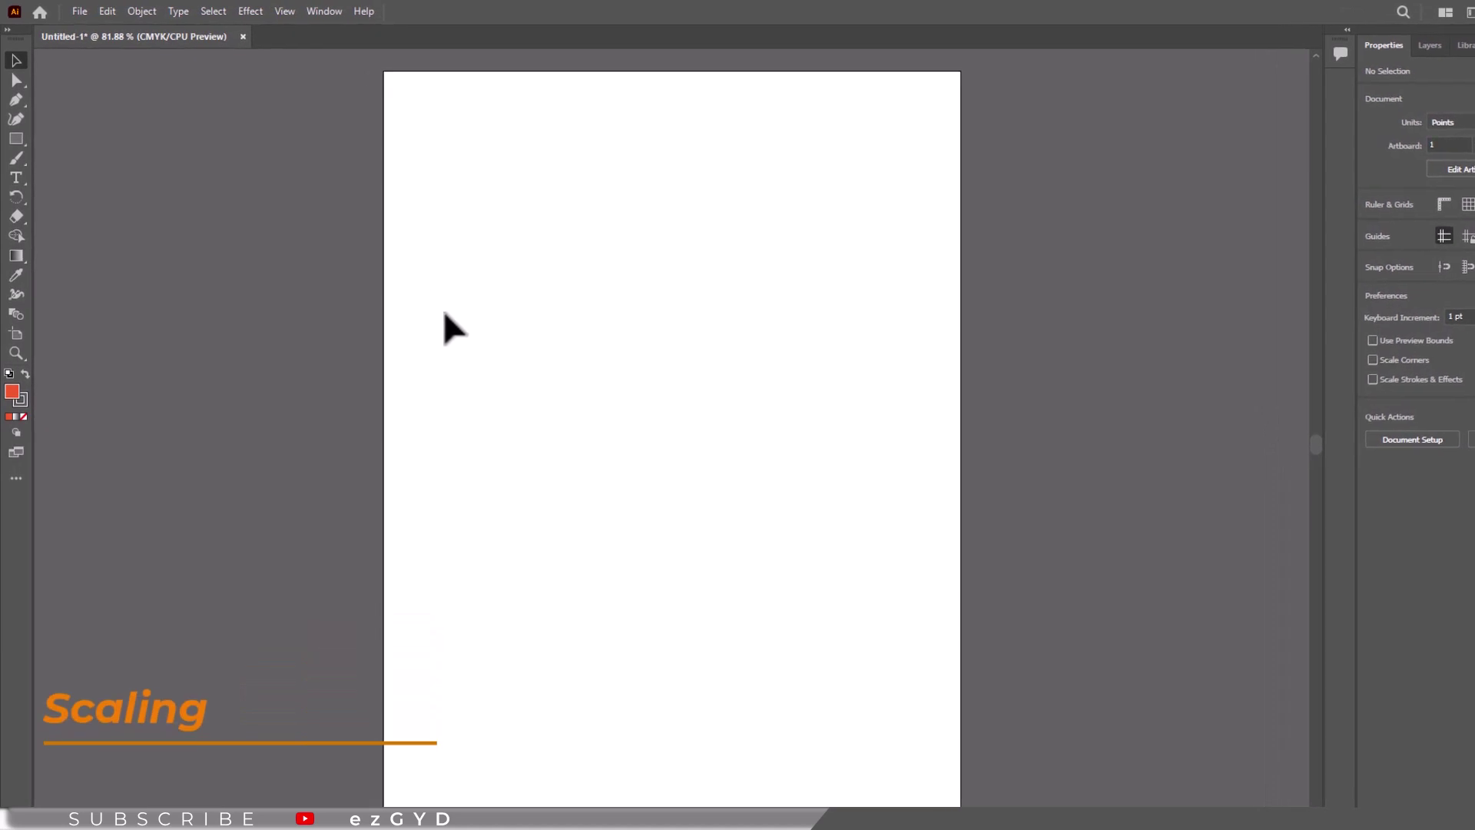
Step: Draw a red rectangle with a dark grey stroke in the upper area of the artboard
click(17, 151)
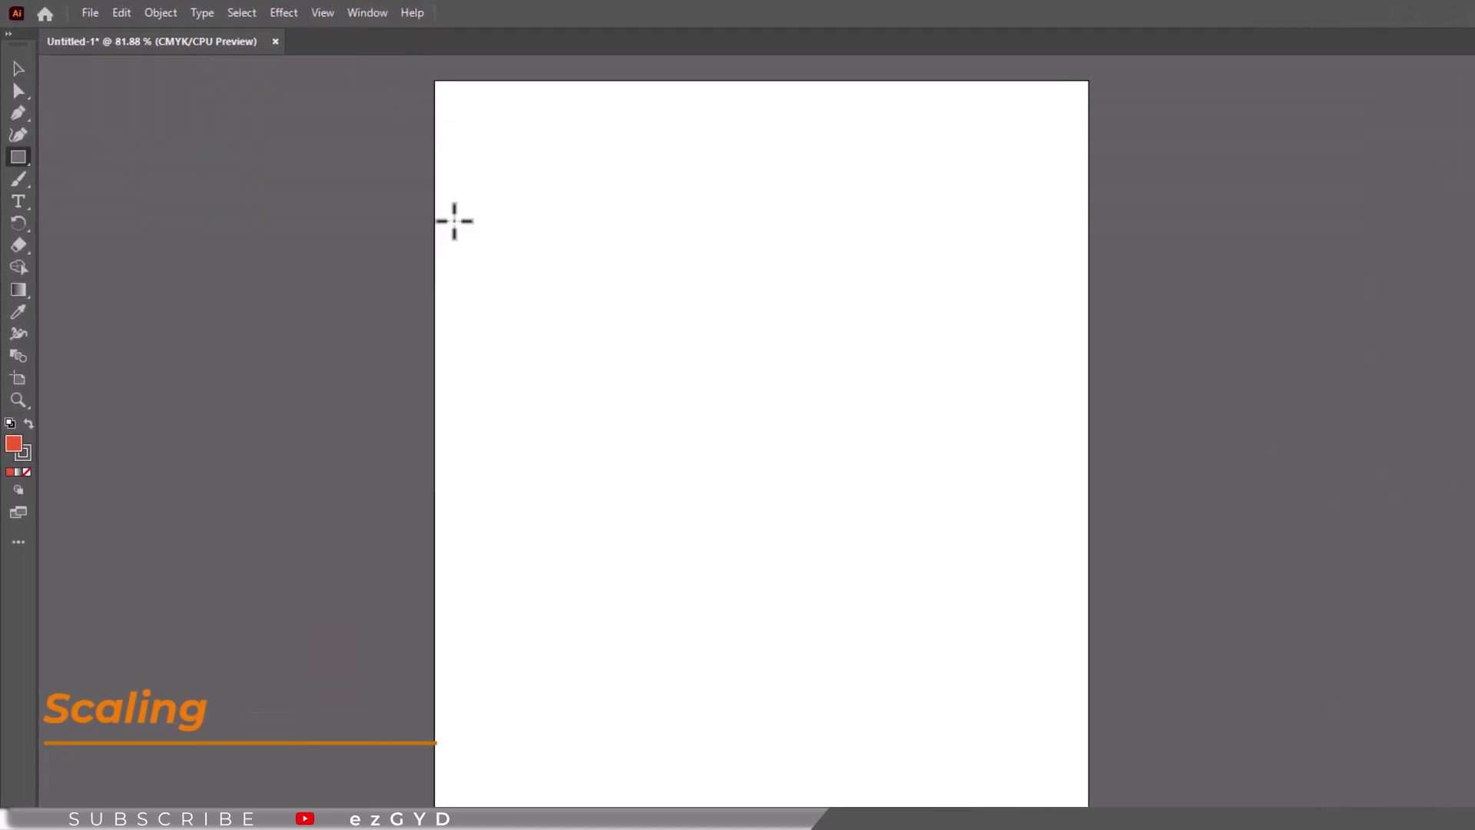
drag(474, 202, 604, 302)
drag(711, 355, 831, 413)
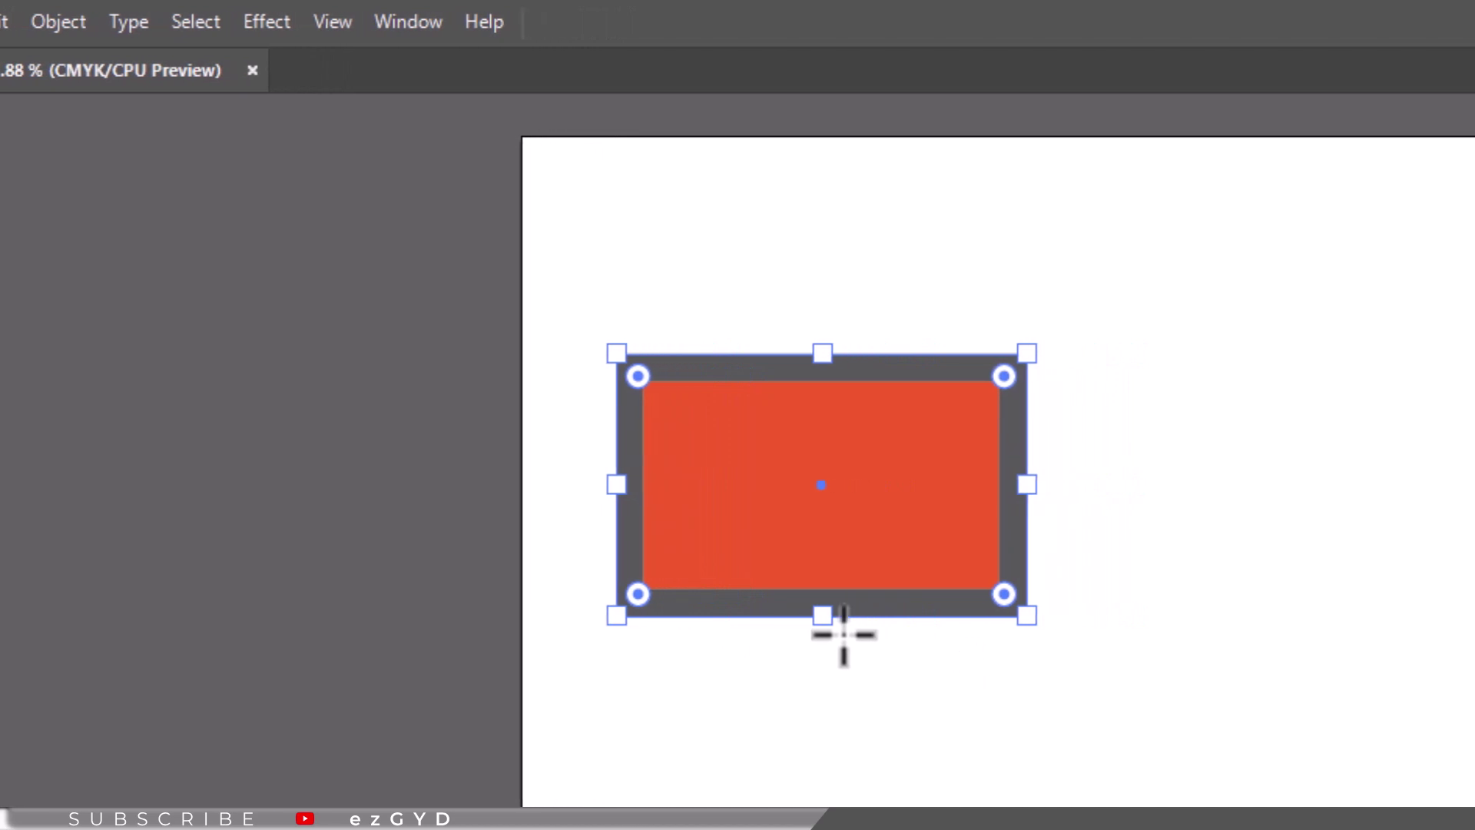
Step: Enlarge the rectangle proportionally from its lower-right bounding box corner
click(271, 22)
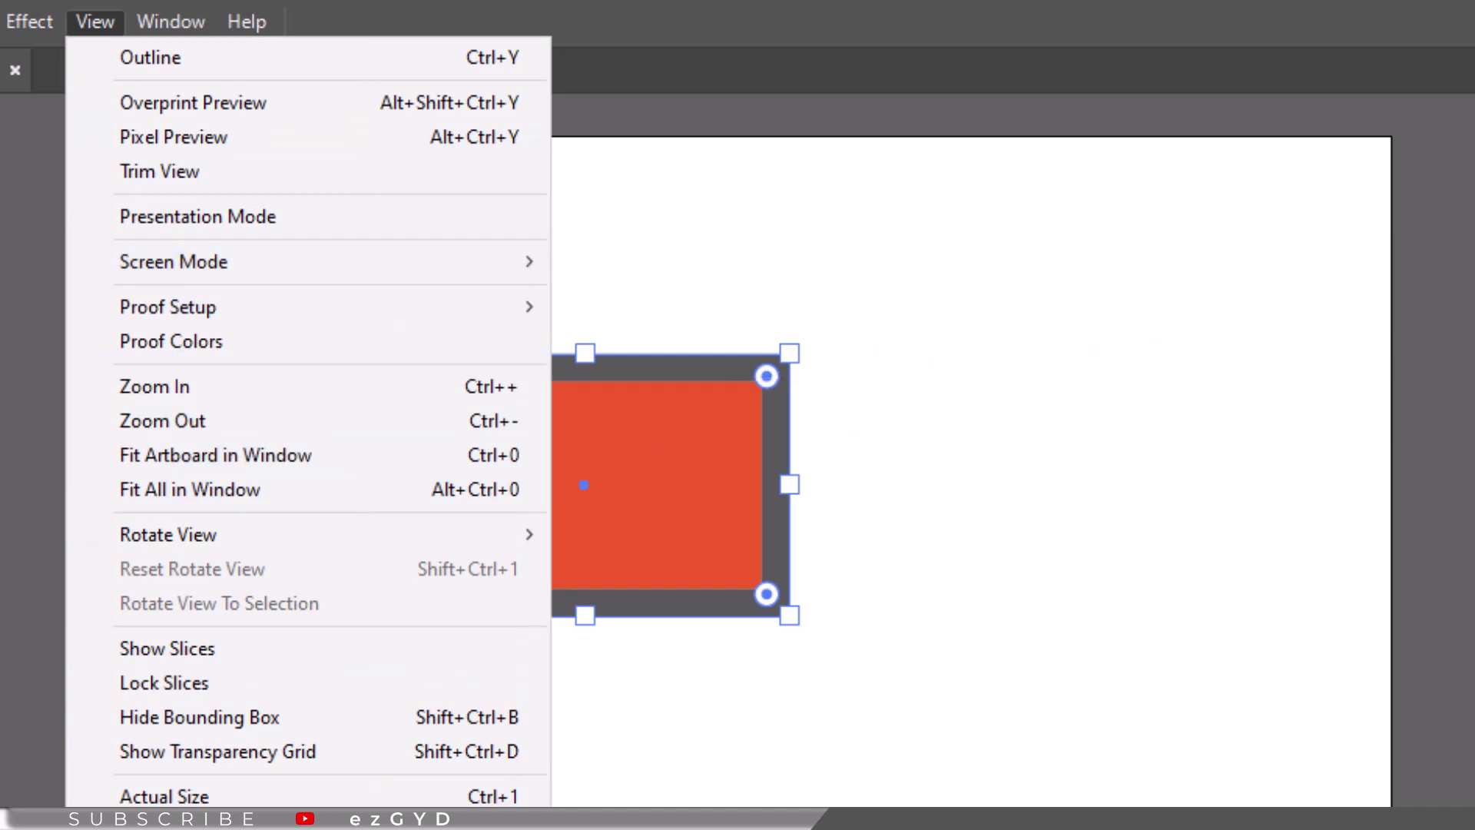
key(Escape)
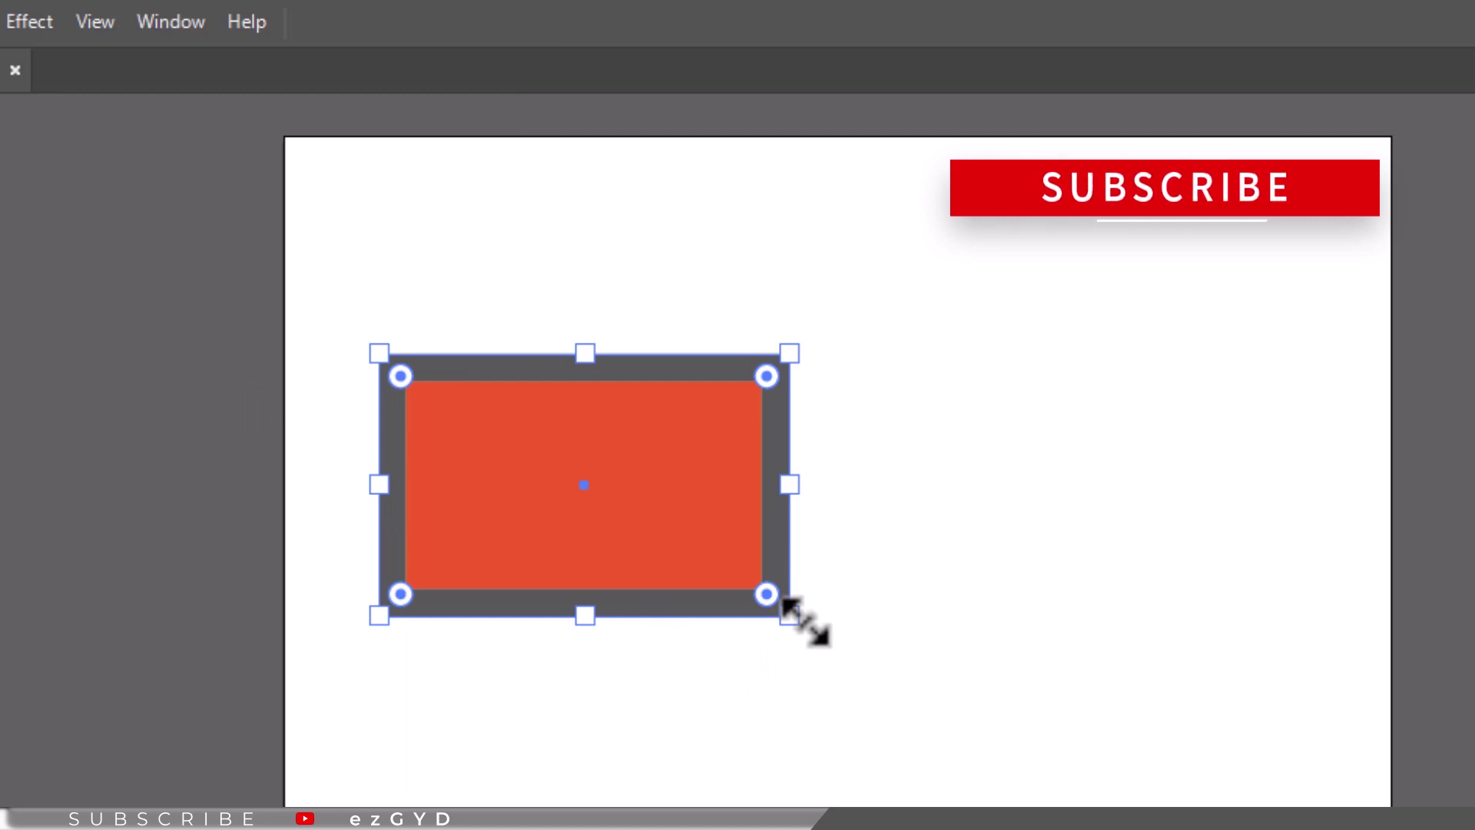
drag(789, 614, 848, 742)
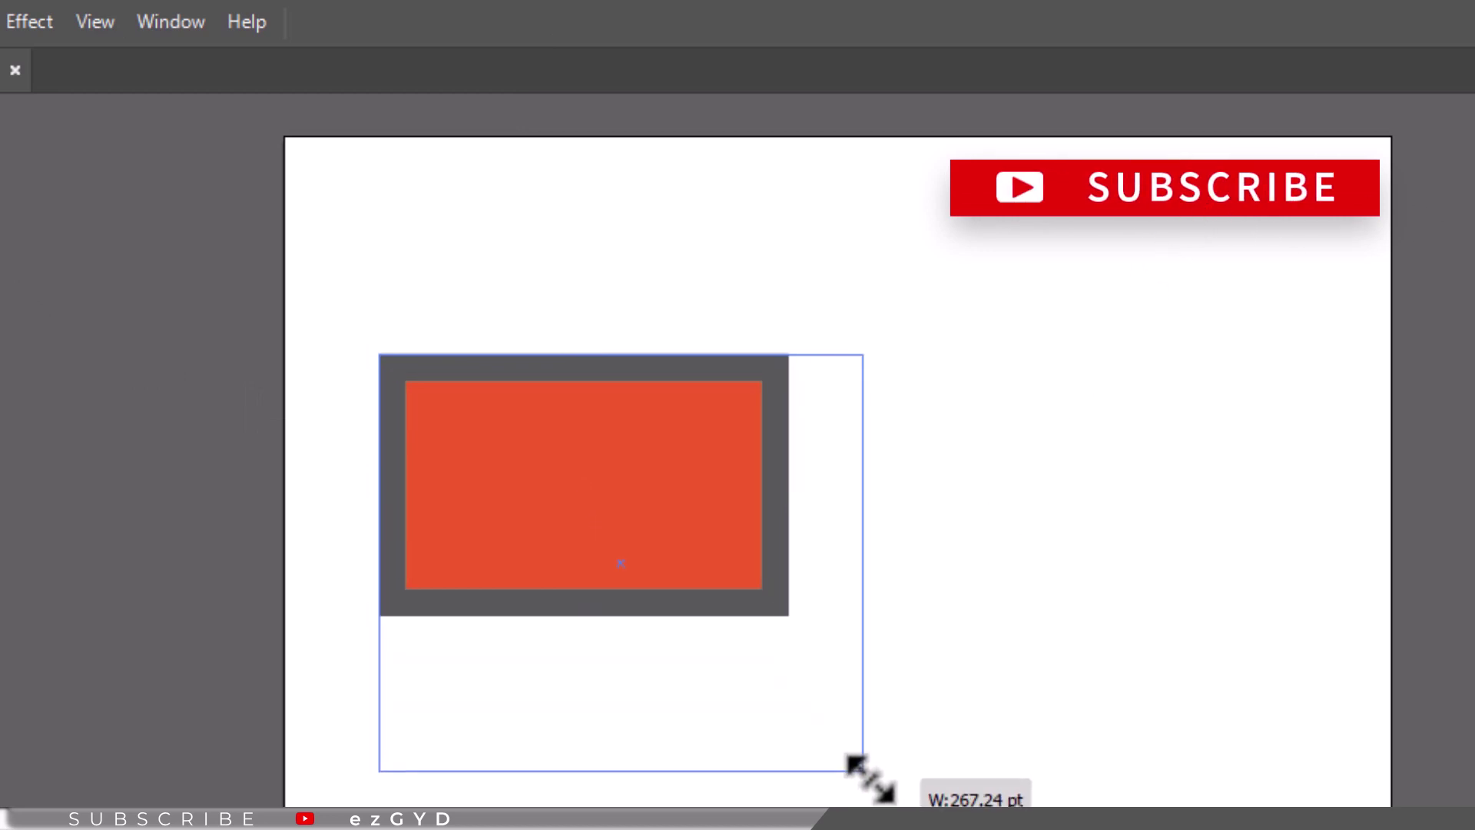
key(shift)
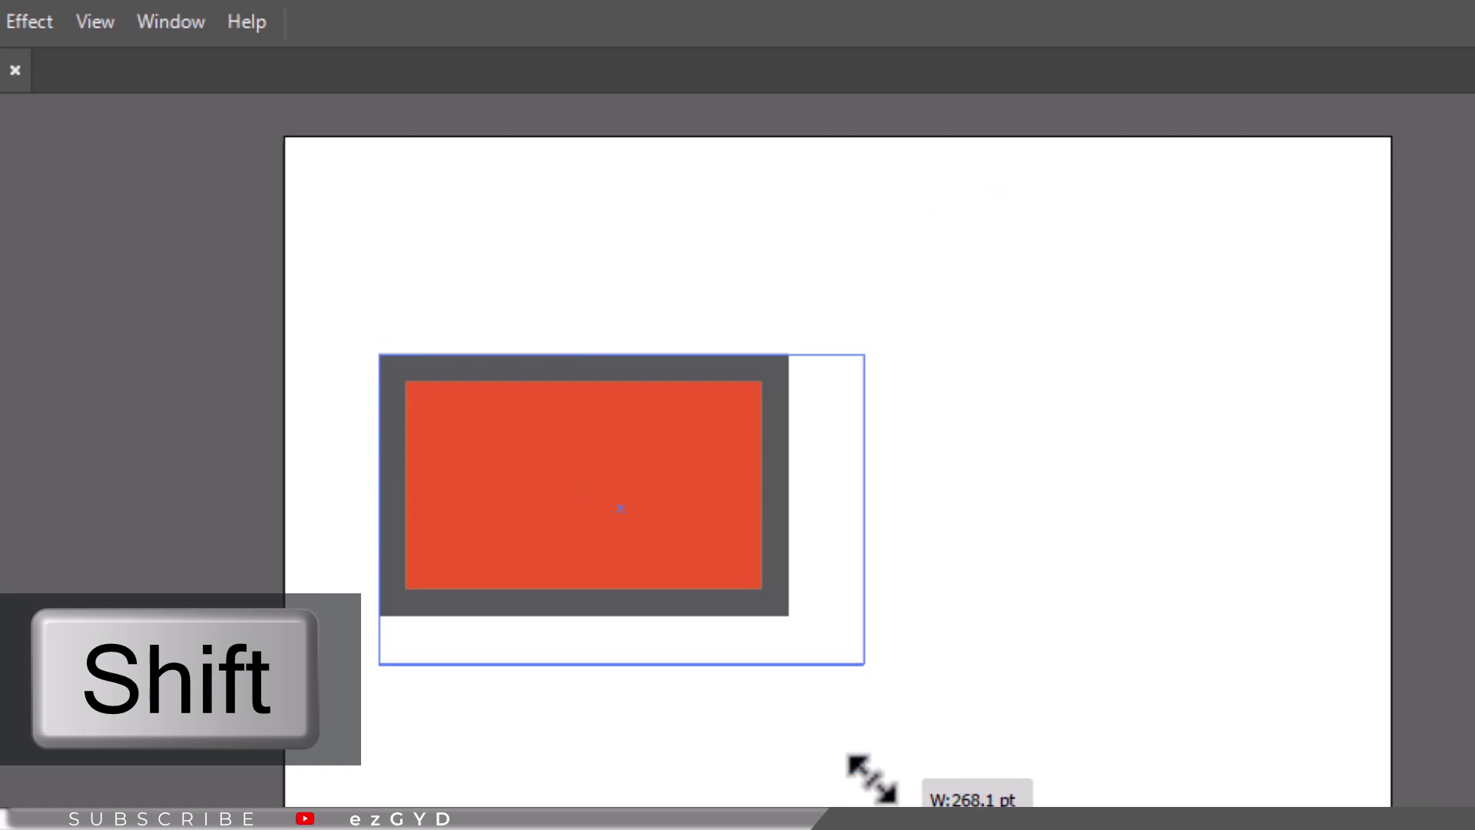
drag(885, 778, 928, 717)
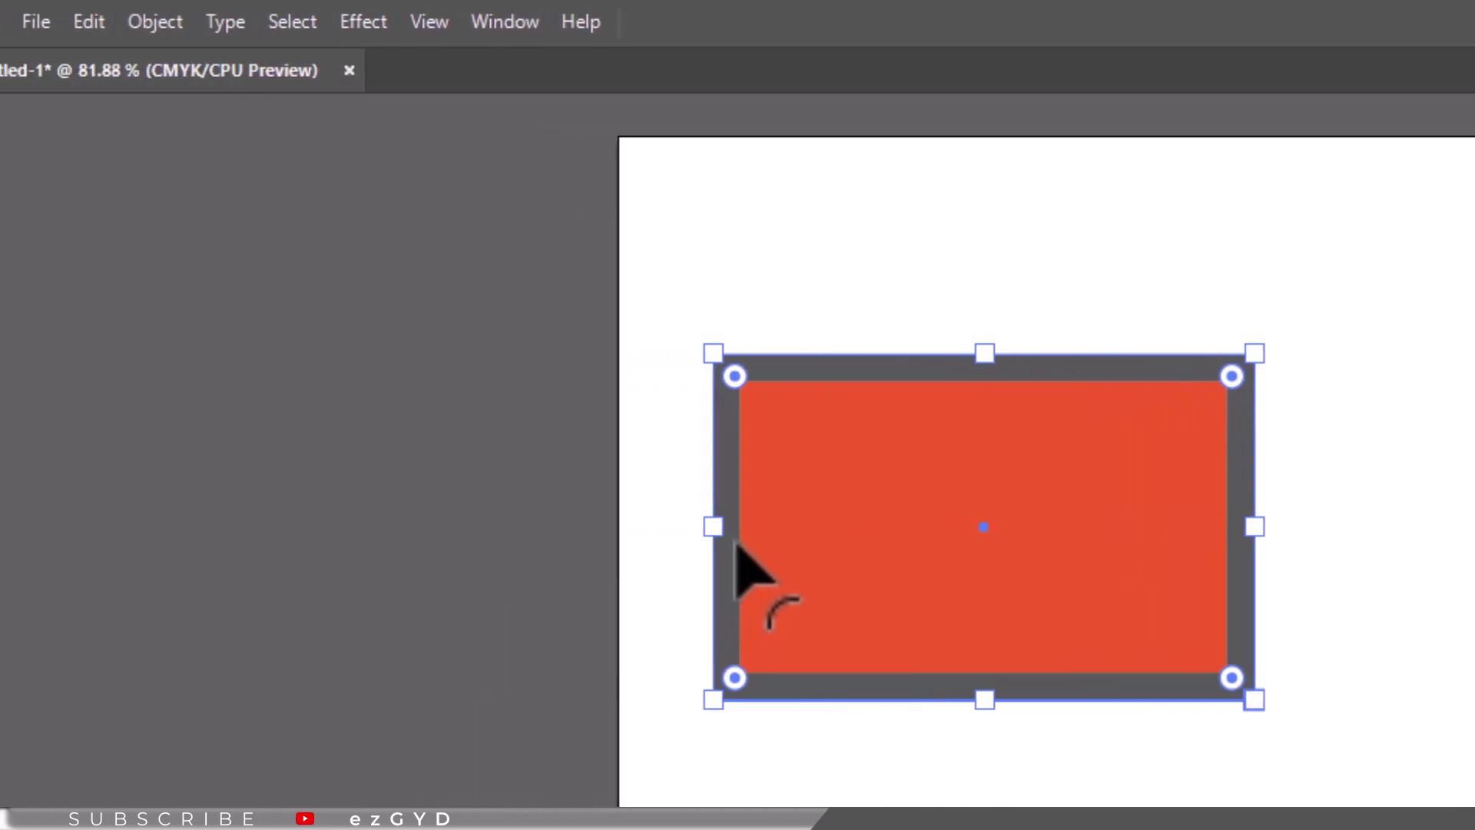
Step: With the Scale tool, make a proportional copy at about 134% from a reference point beside the rectangle's left edge, and move the copy down and right
click(34, 380)
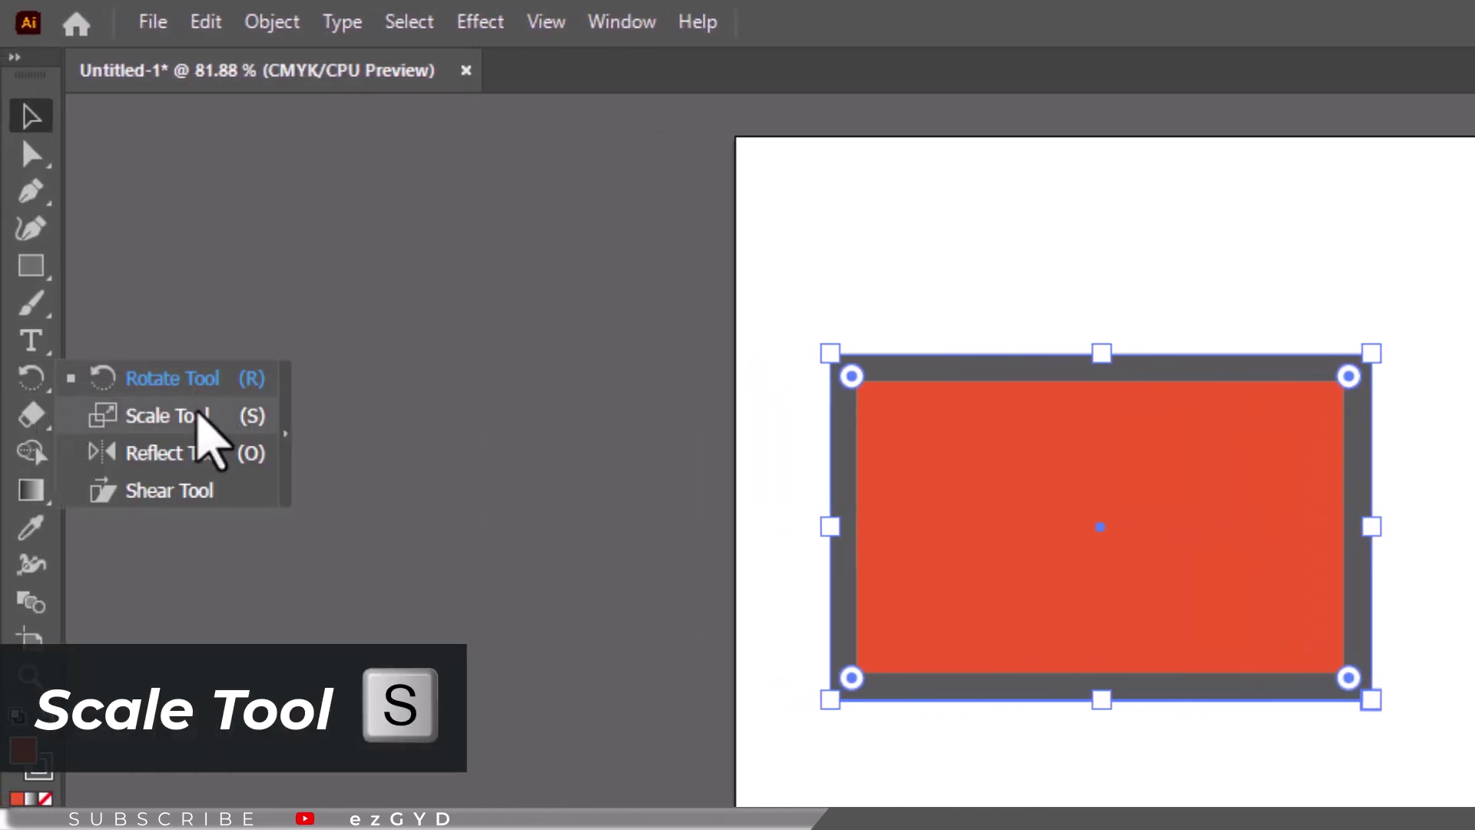
click(195, 417)
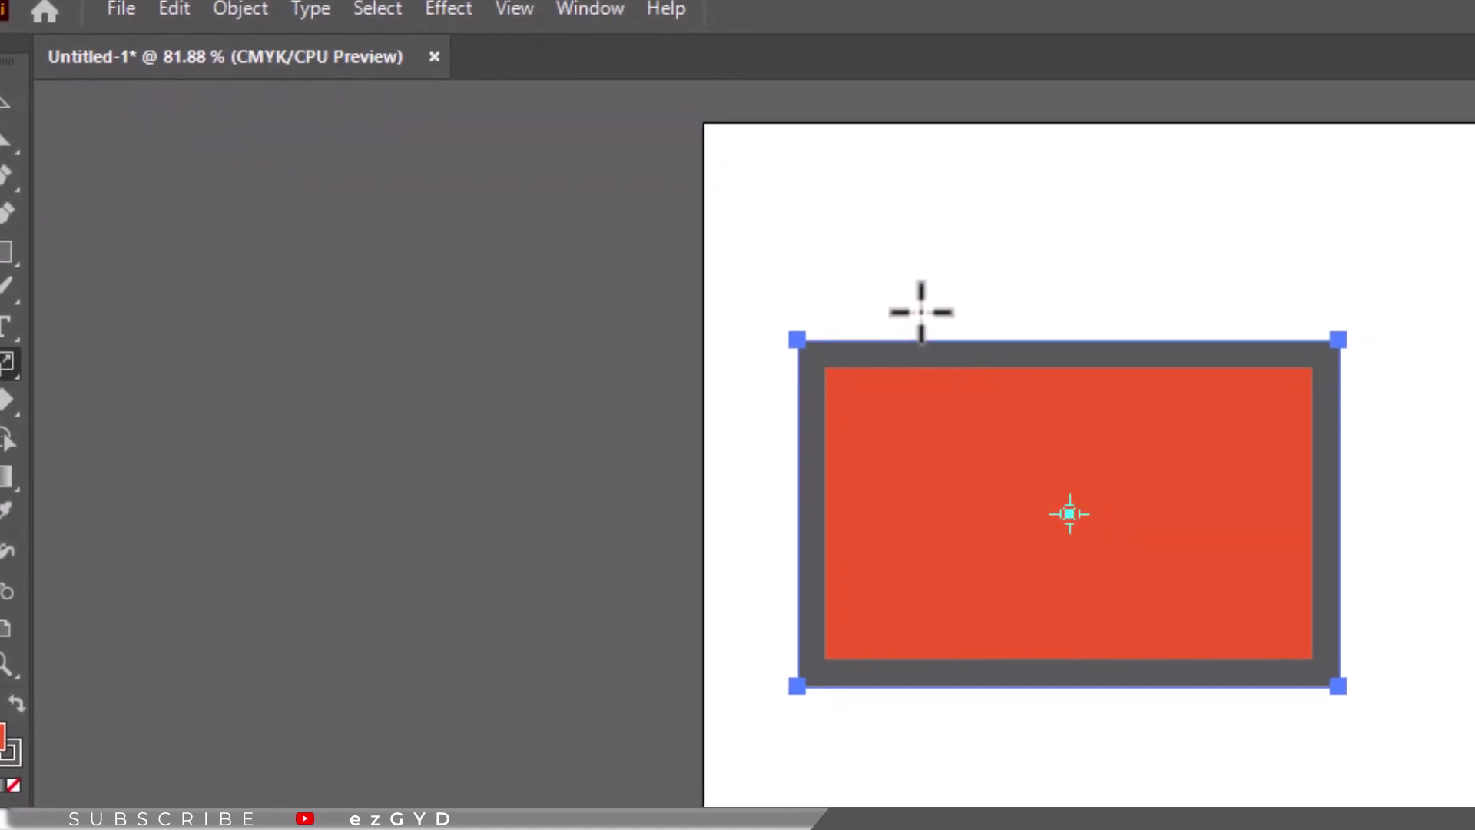
click(889, 321)
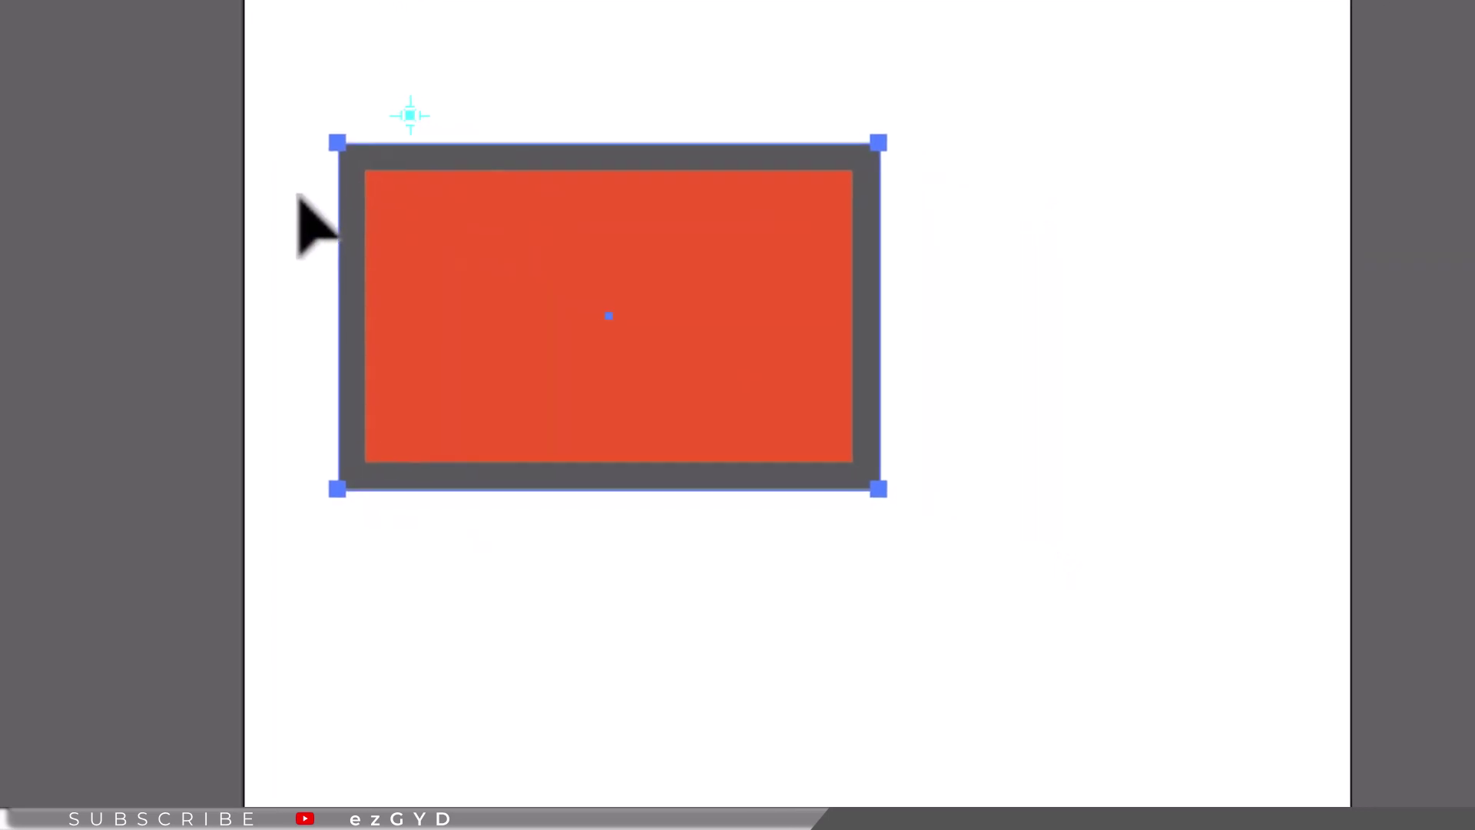
click(336, 216)
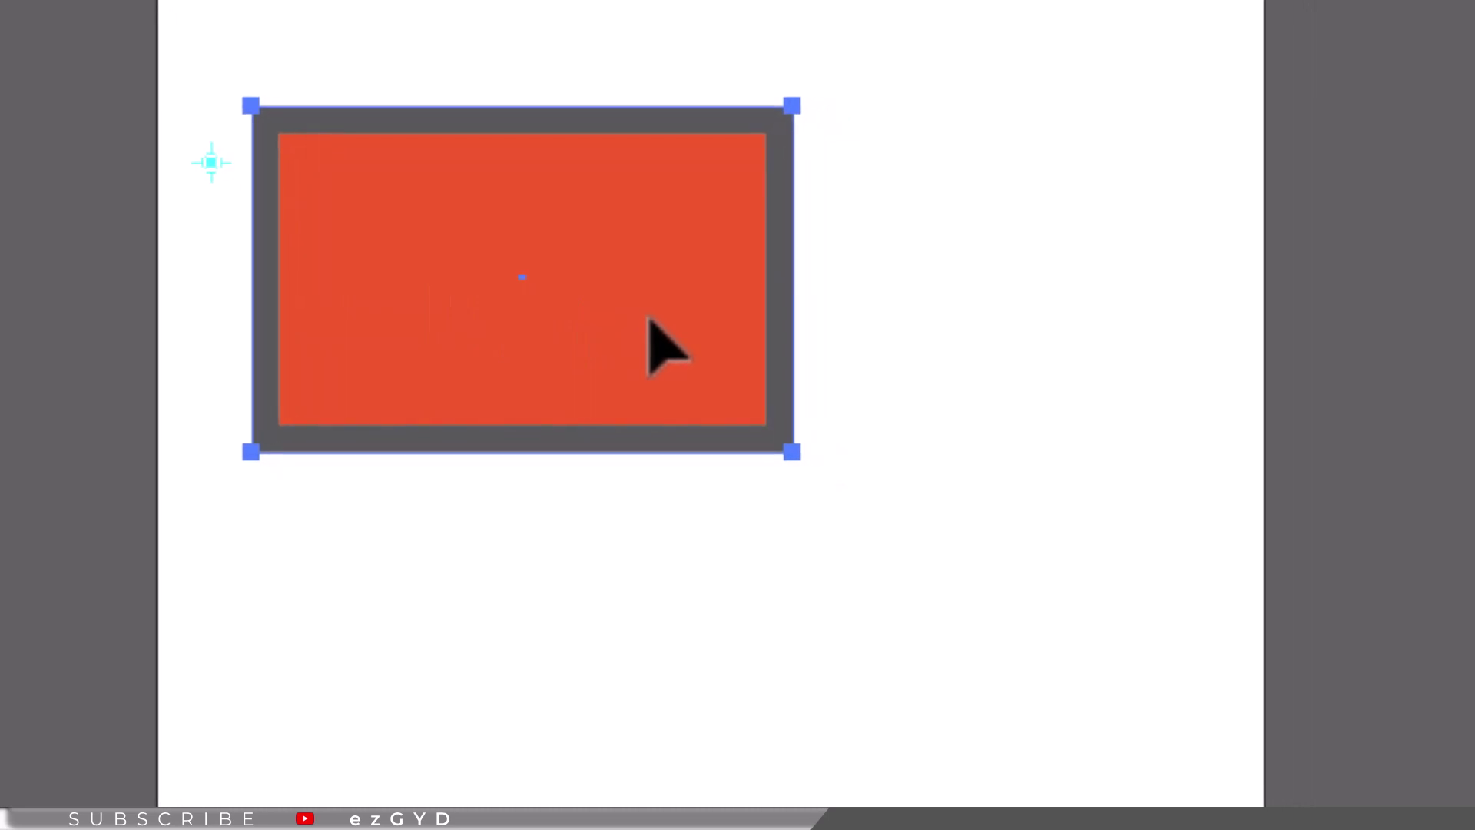
drag(650, 303, 707, 359)
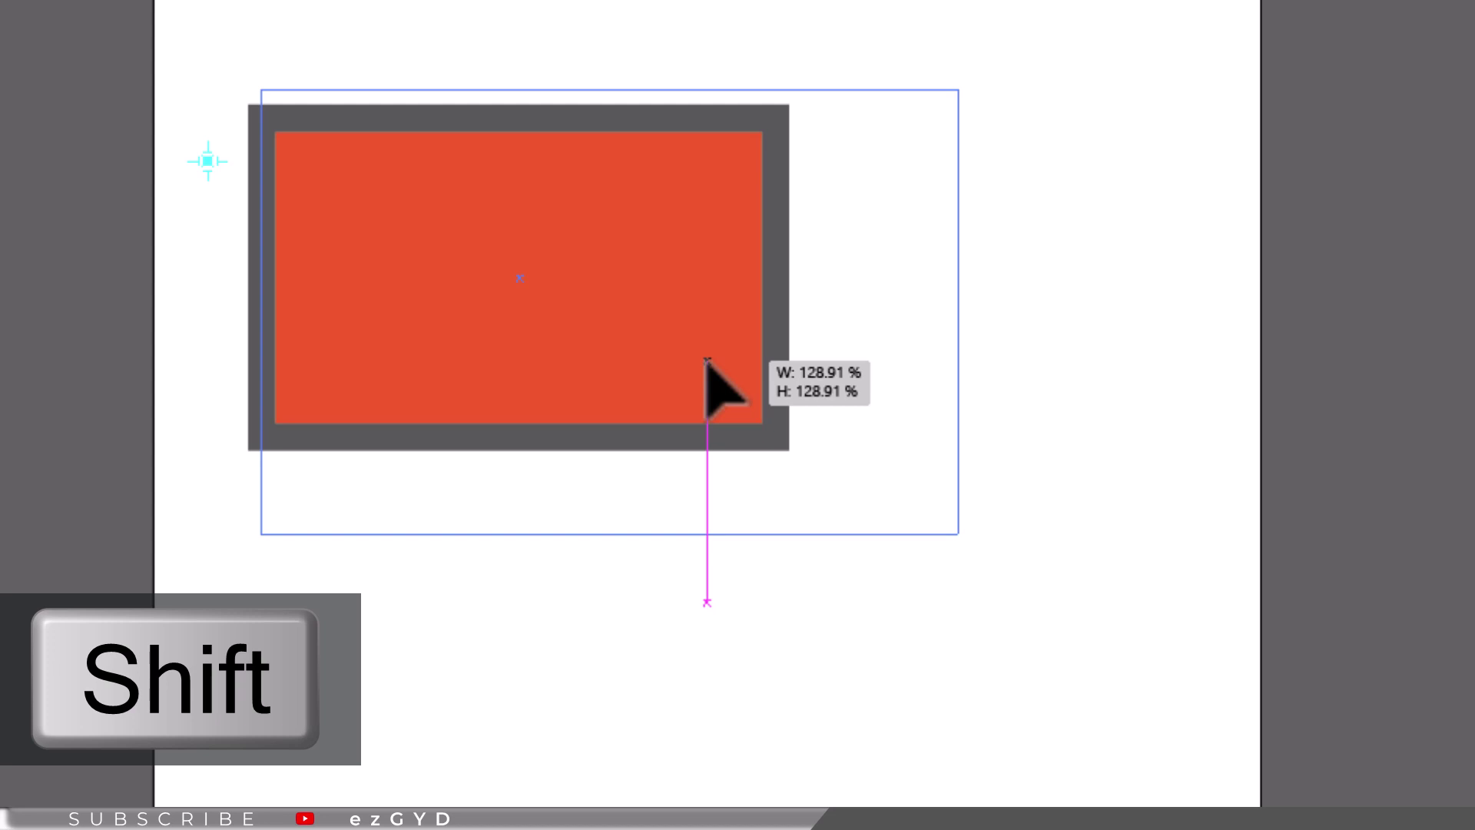
key(alt)
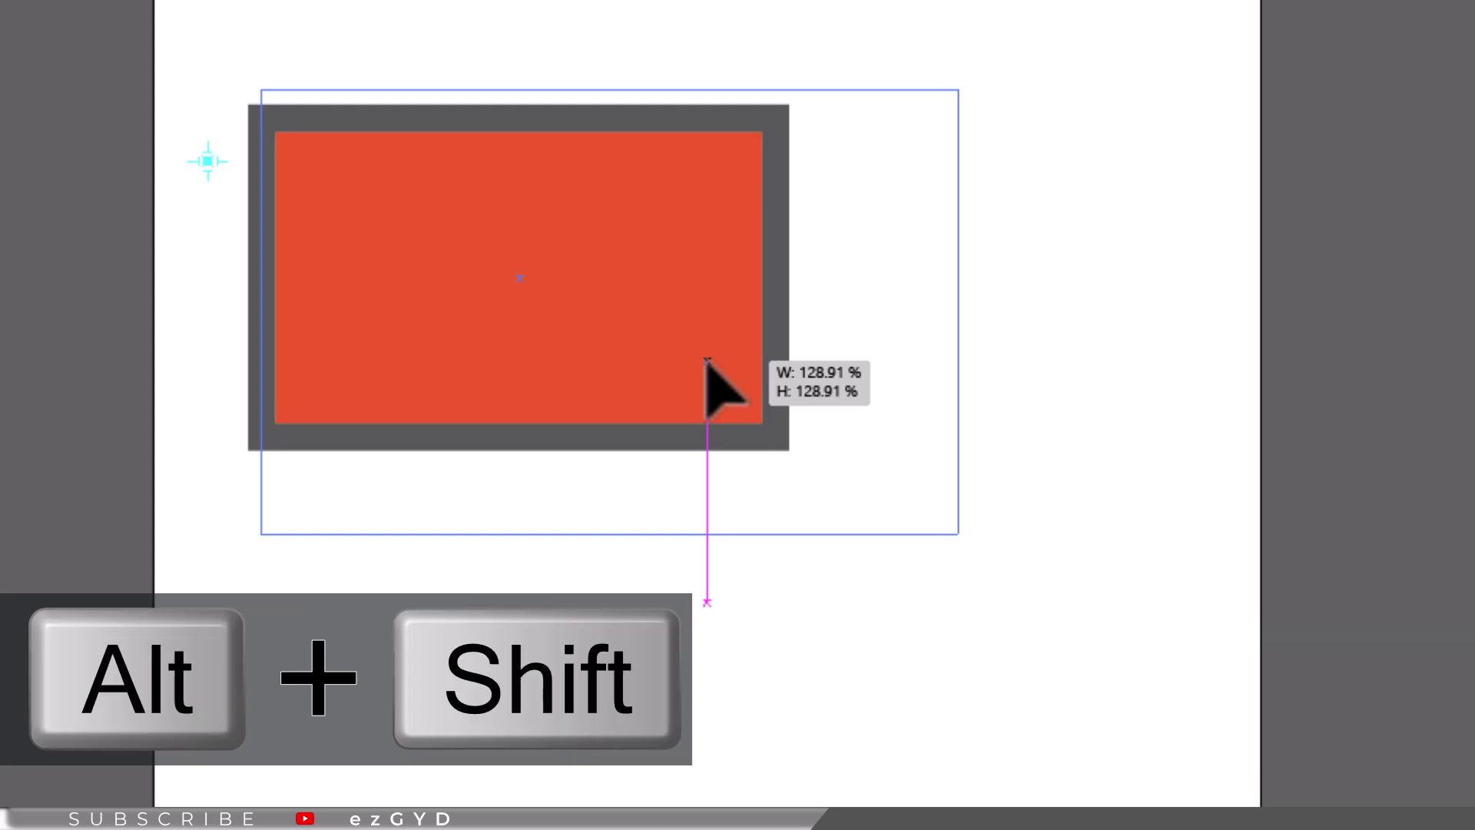
drag(707, 360, 715, 405)
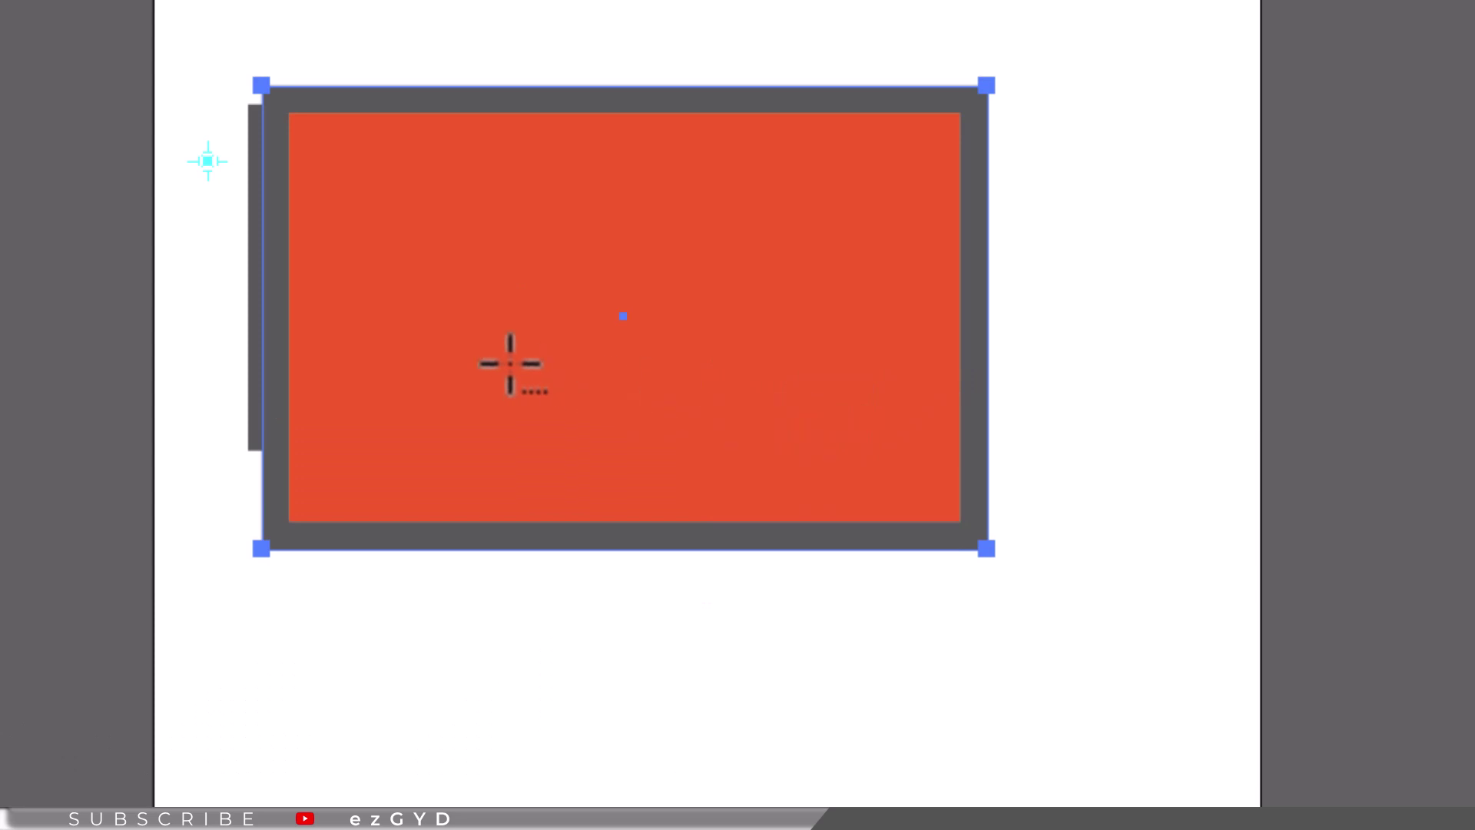
key(v)
drag(510, 366, 584, 482)
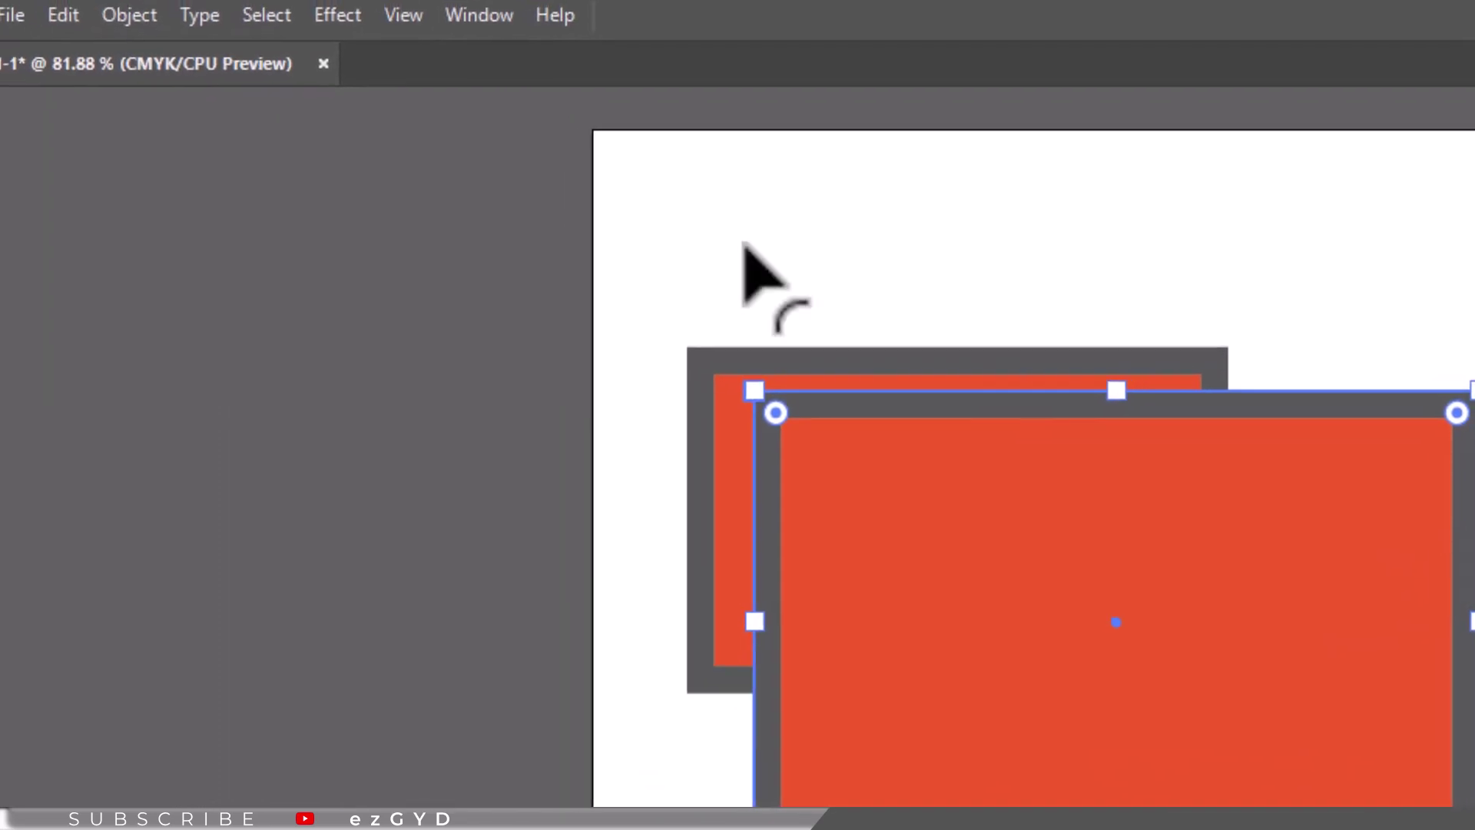
Step: Enable Scale Strokes & Effects in the general preferences
click(75, 22)
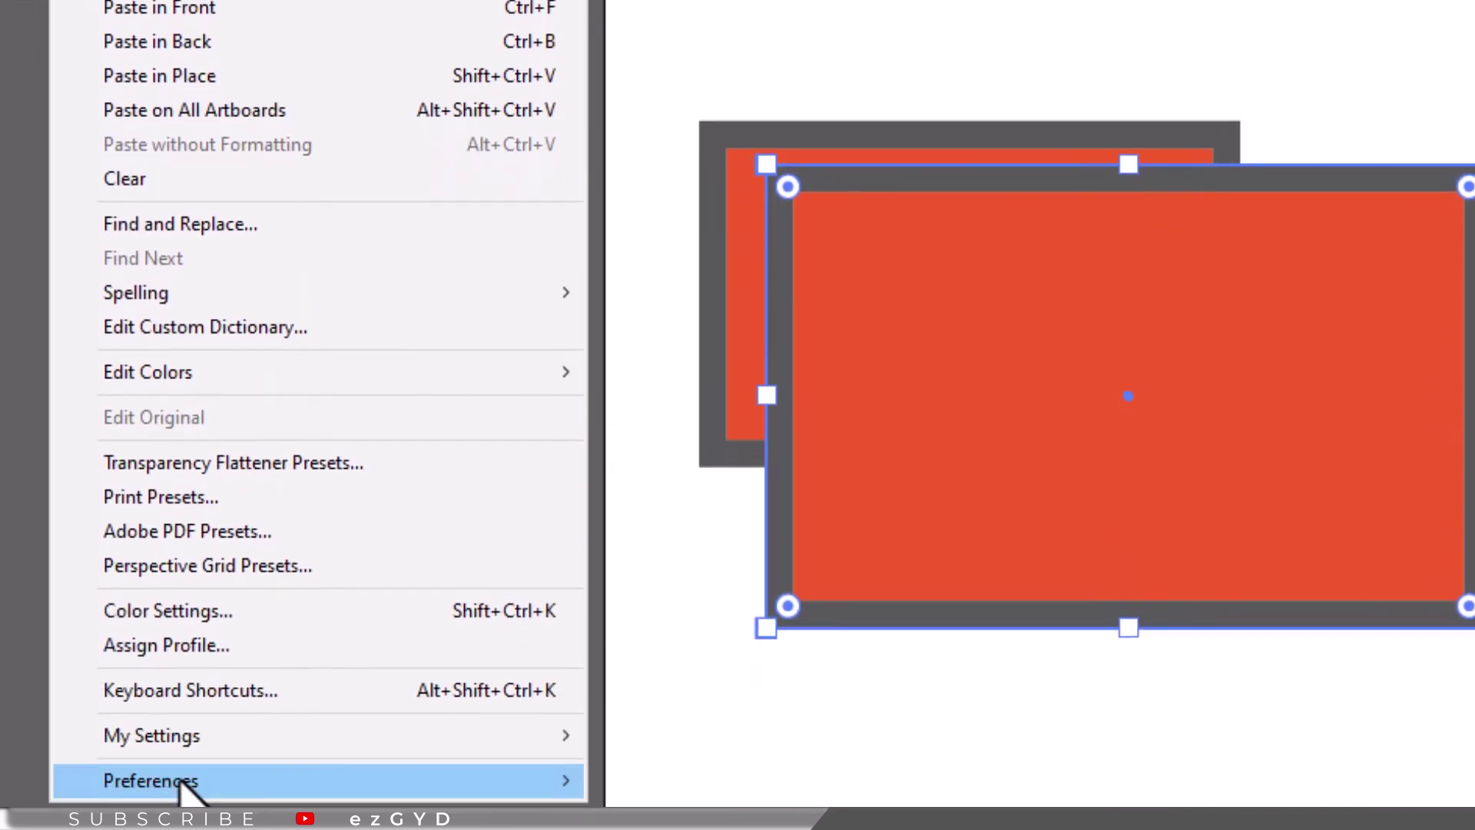
mouse_move(538, 710)
click(597, 716)
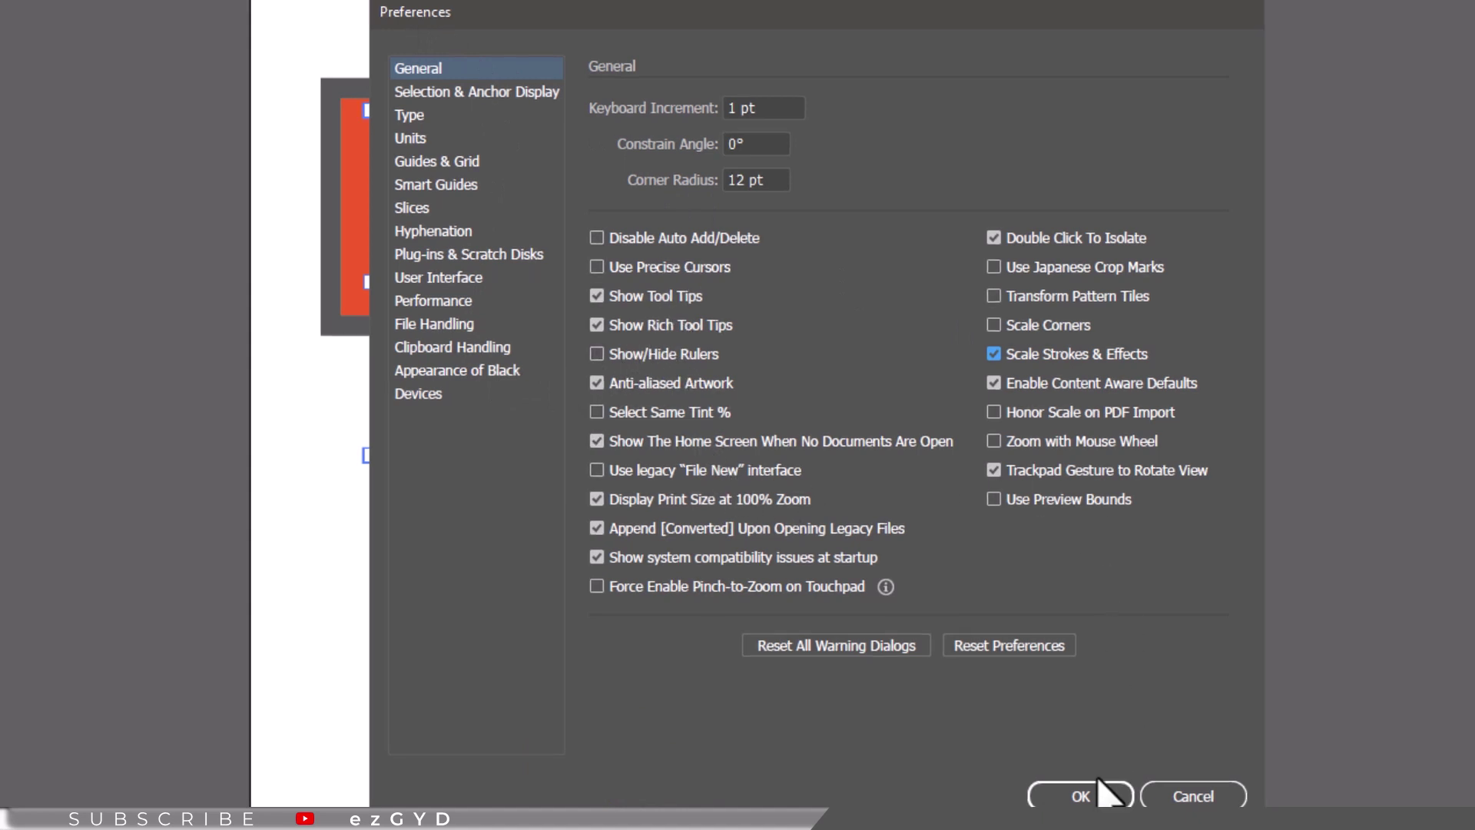
click(1080, 796)
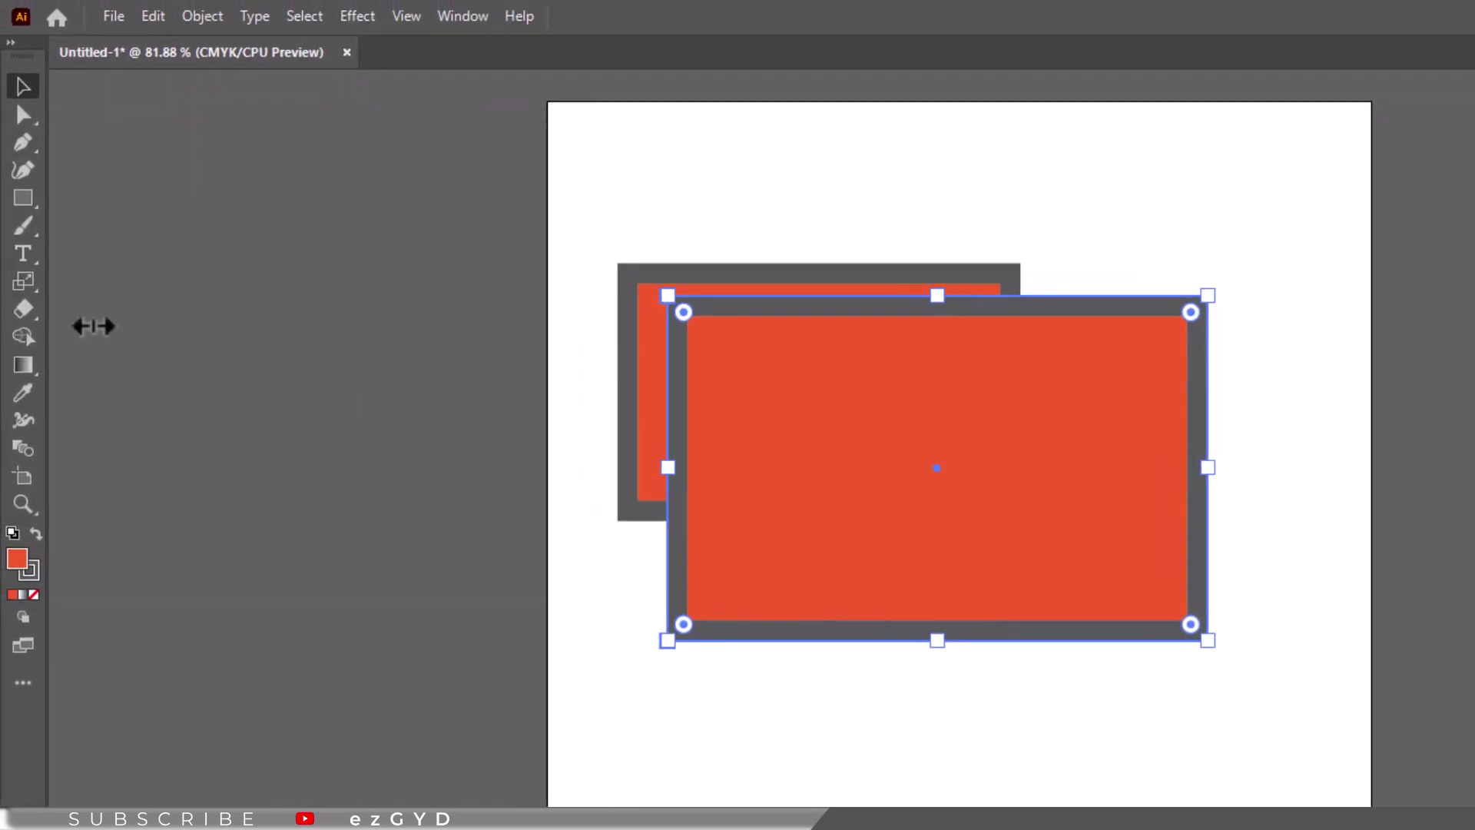
Step: Open the Scale options for the front rectangle and move the dialog clear of the artwork
double_click(23, 282)
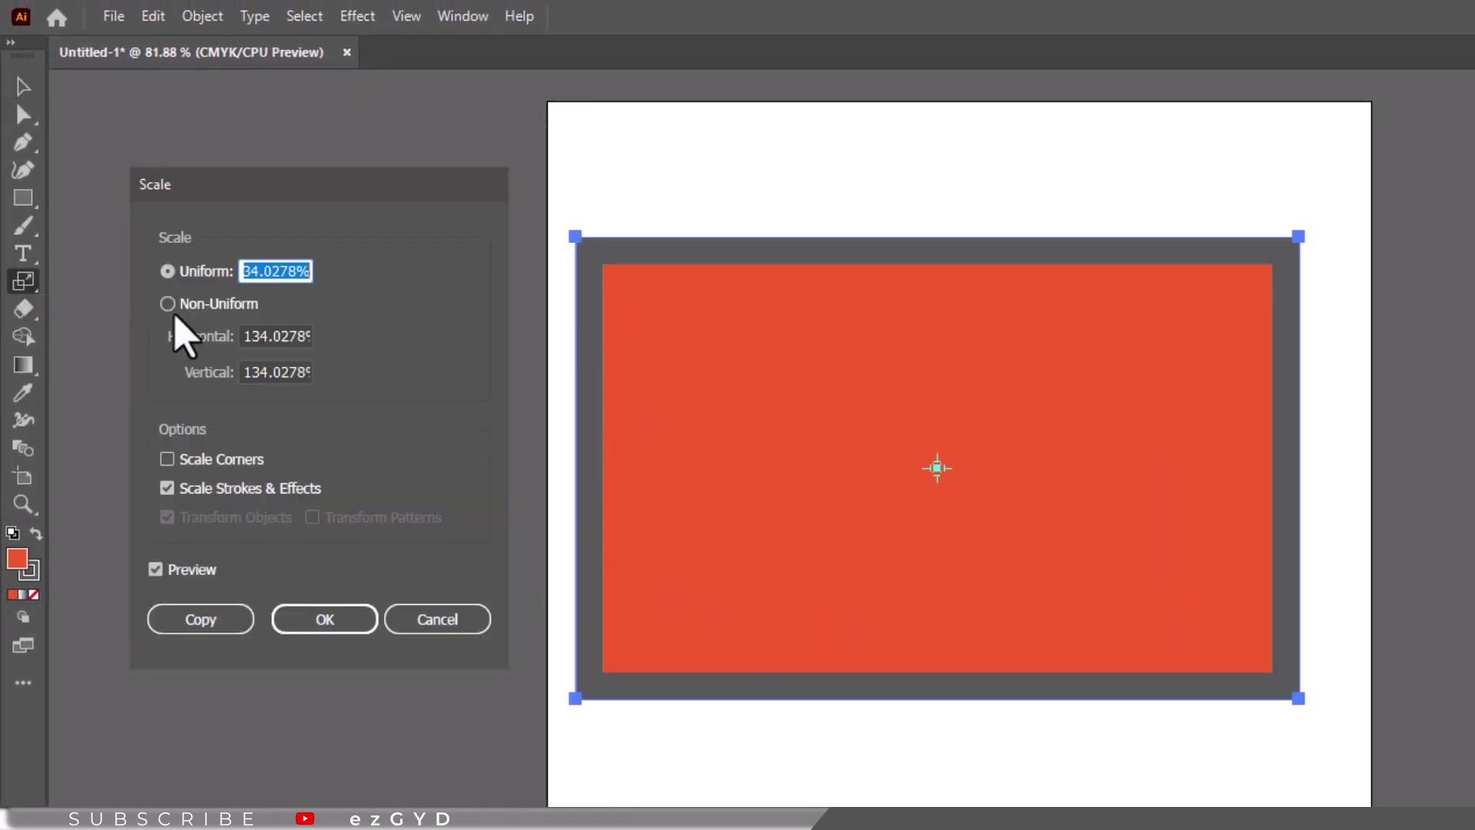
click(466, 626)
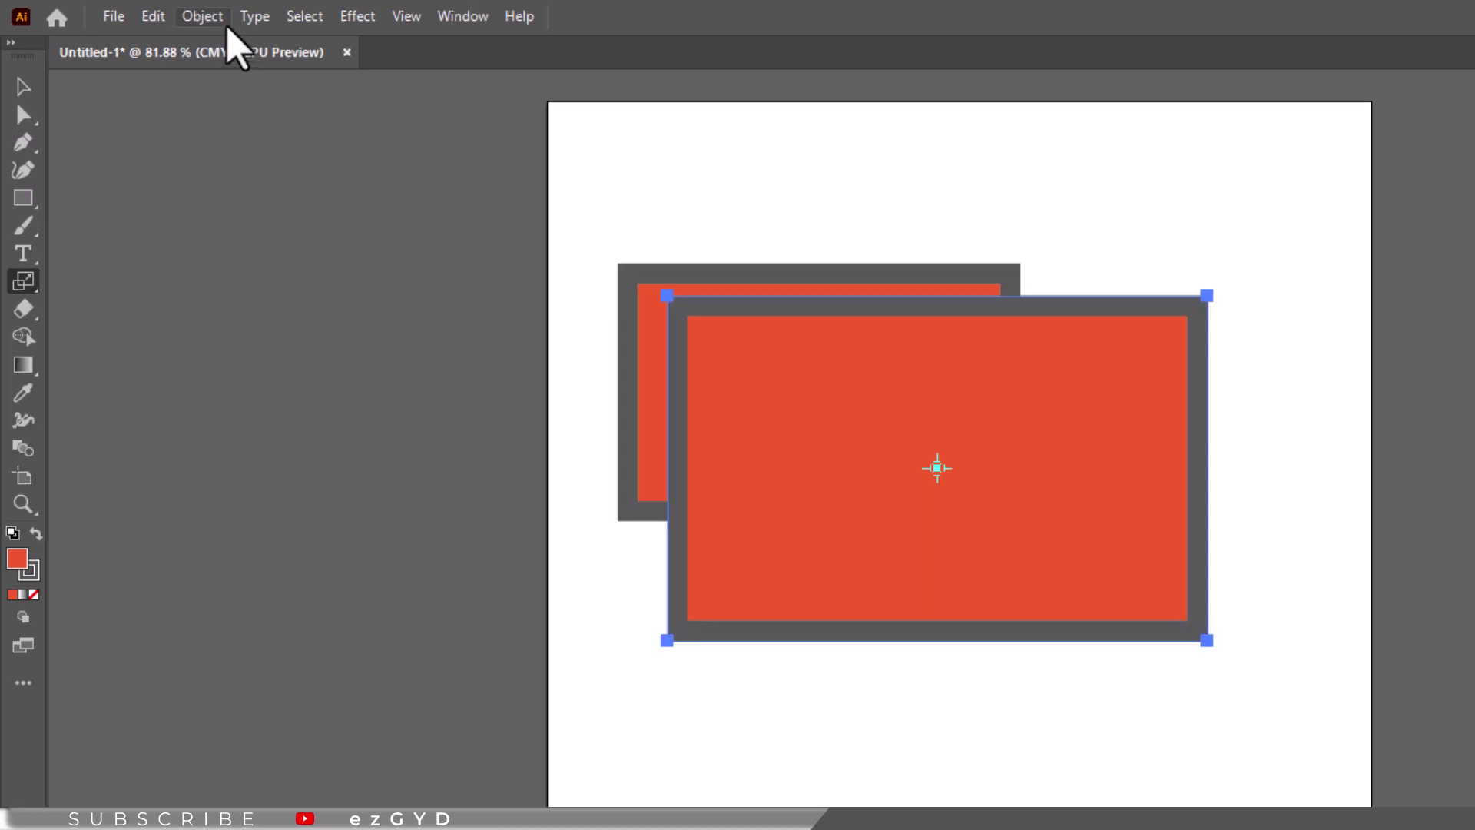
click(202, 16)
mouse_move(246, 43)
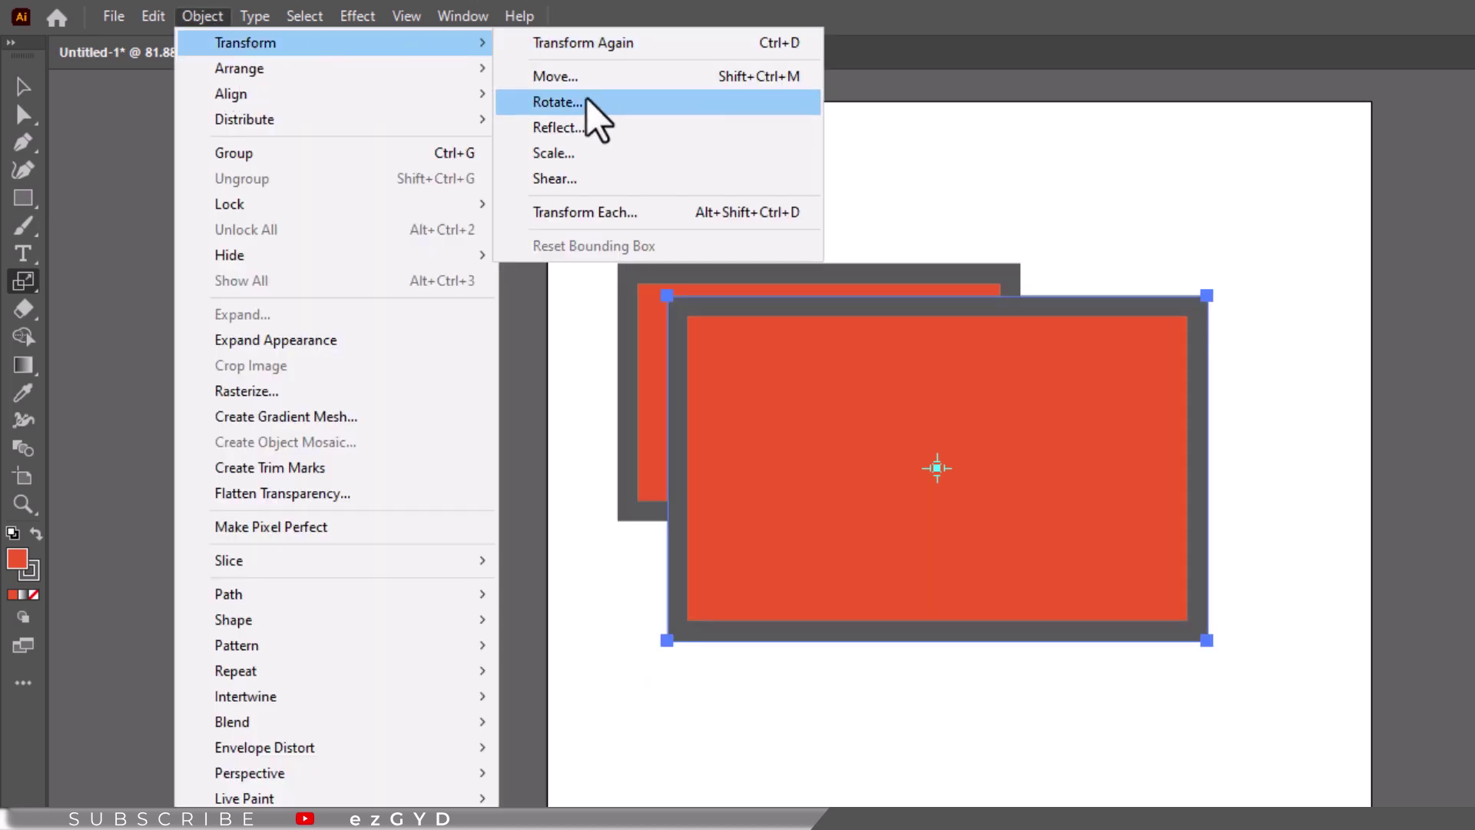
click(590, 152)
drag(393, 196, 1474, 269)
drag(1154, 251, 1167, 260)
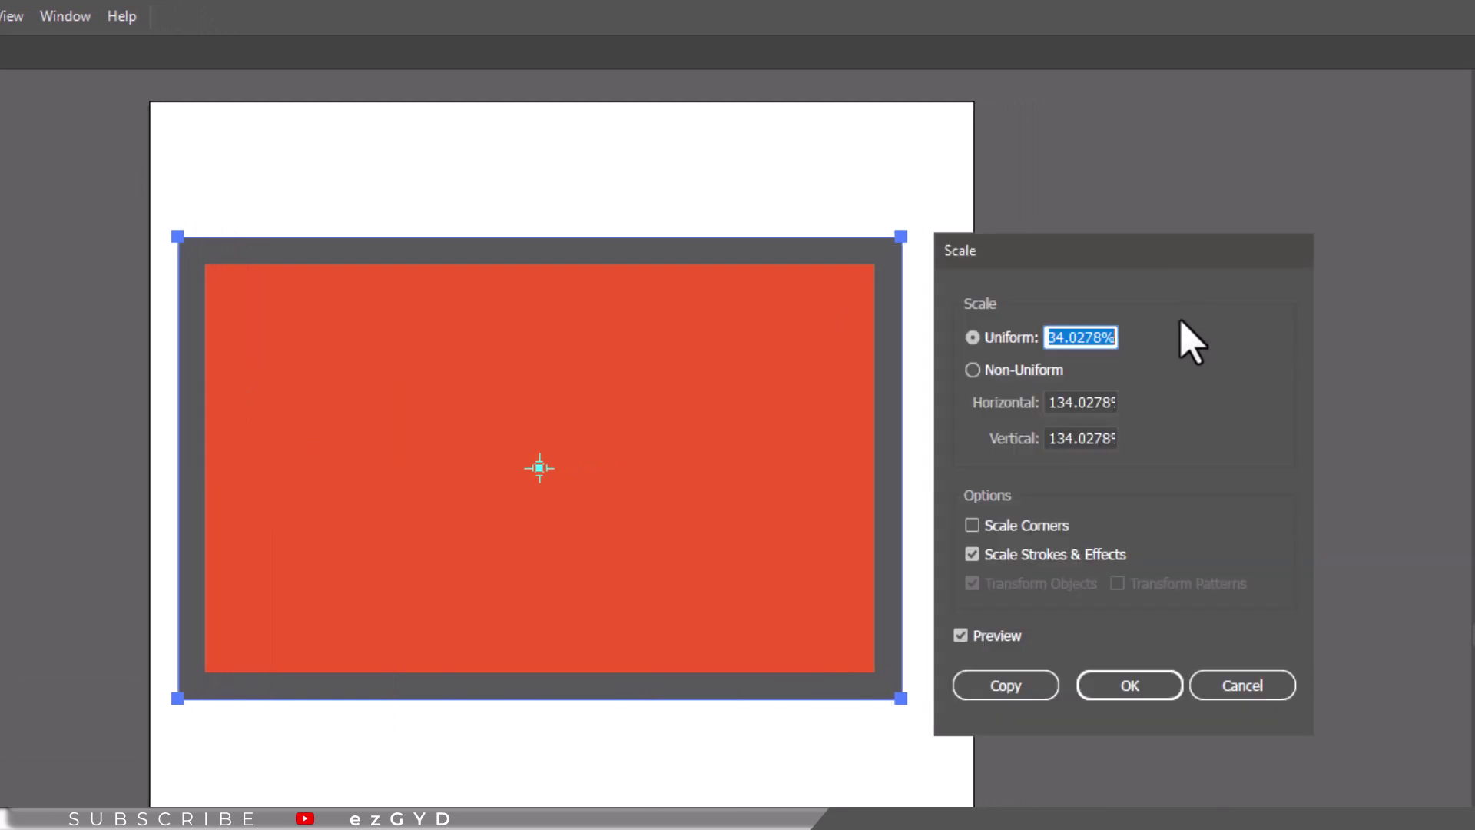
Step: Preview smaller uniform scale values for the front rectangle, down to 88%
key(Down)
key(Down)
key(Down)
key(Down)
key(Down)
key(Down)
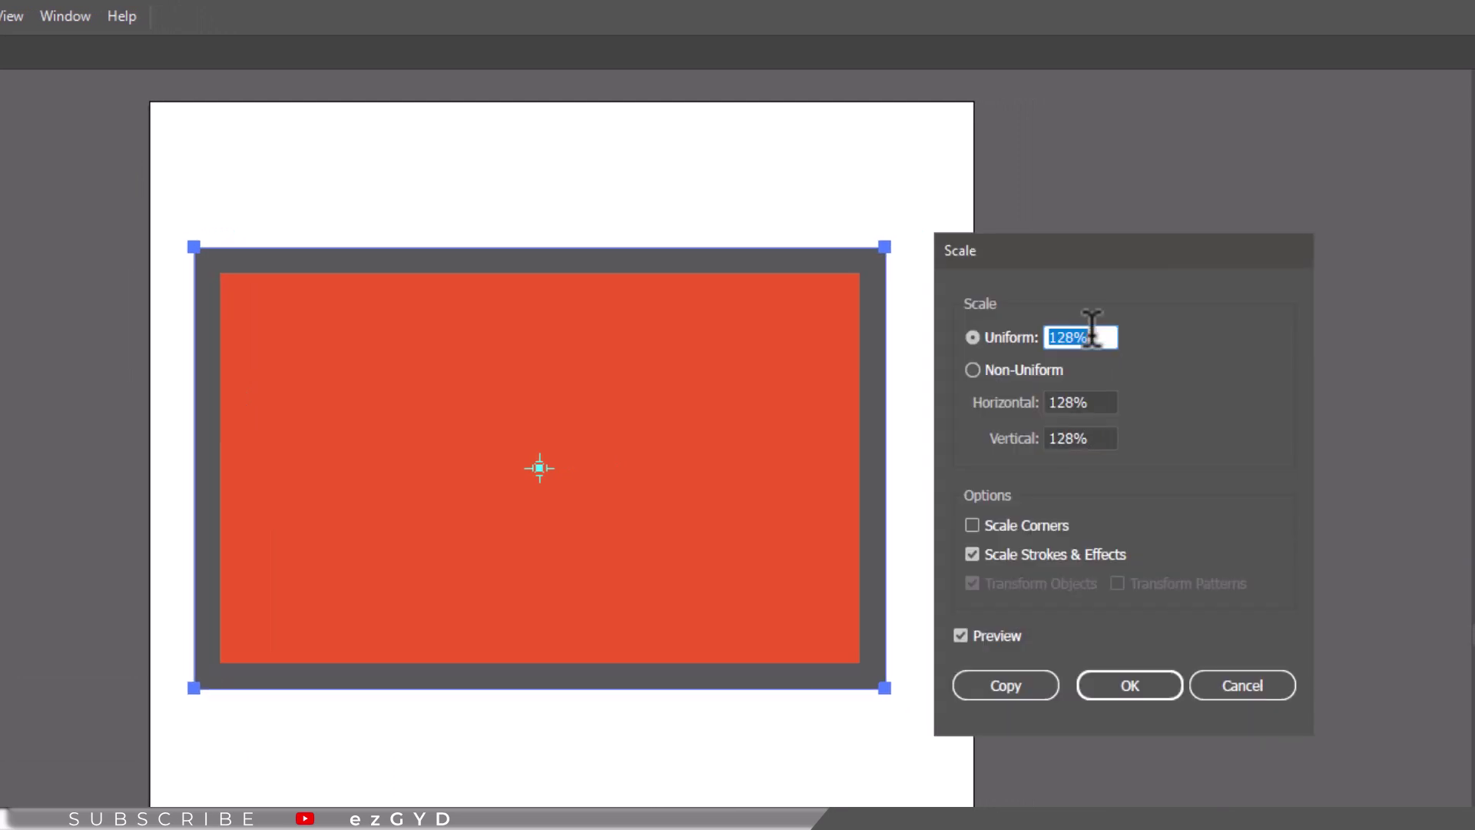
key(Down)
key(Down)
key(Down)
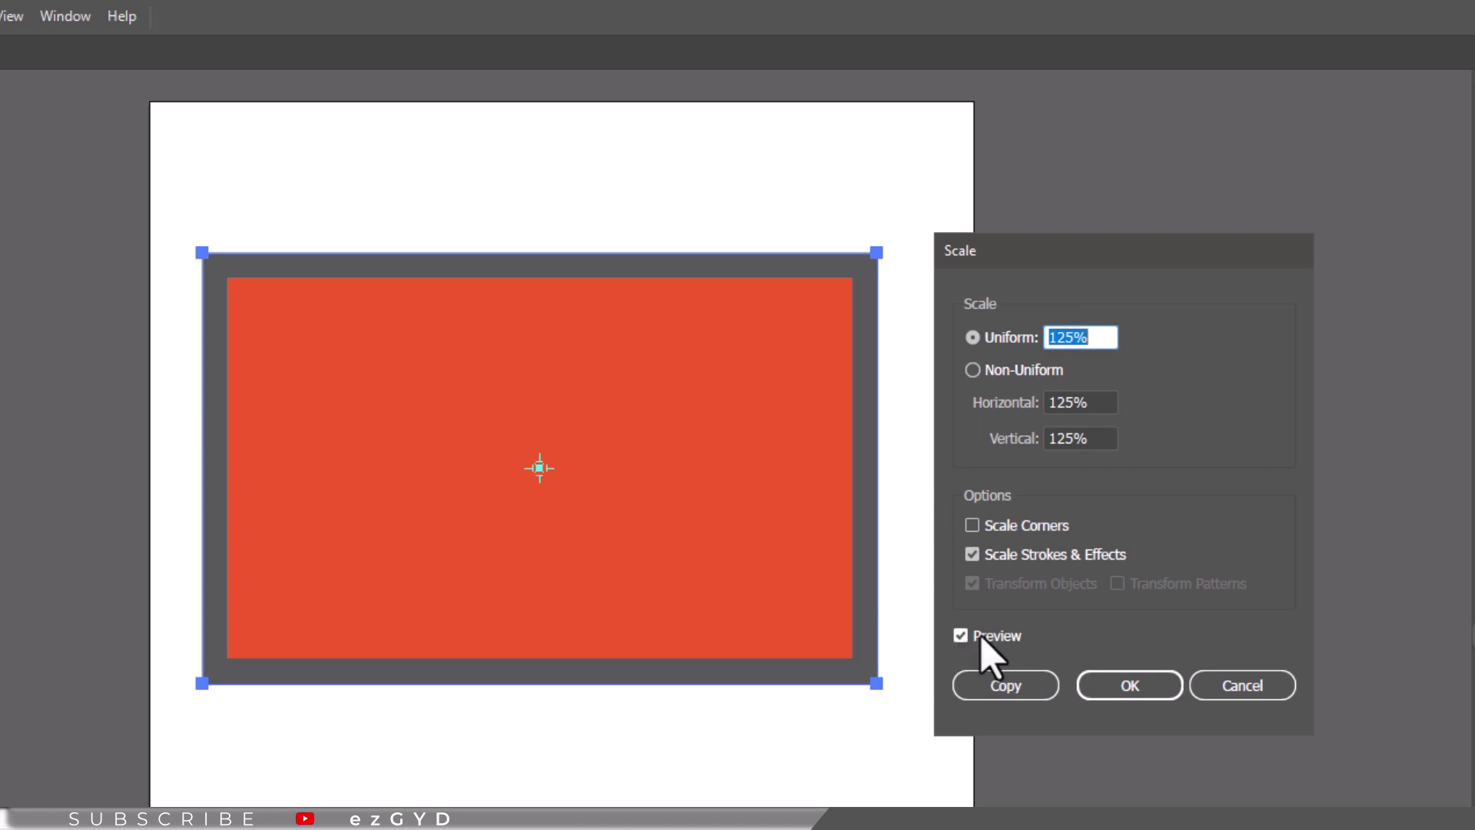
key(Up)
key(Up)
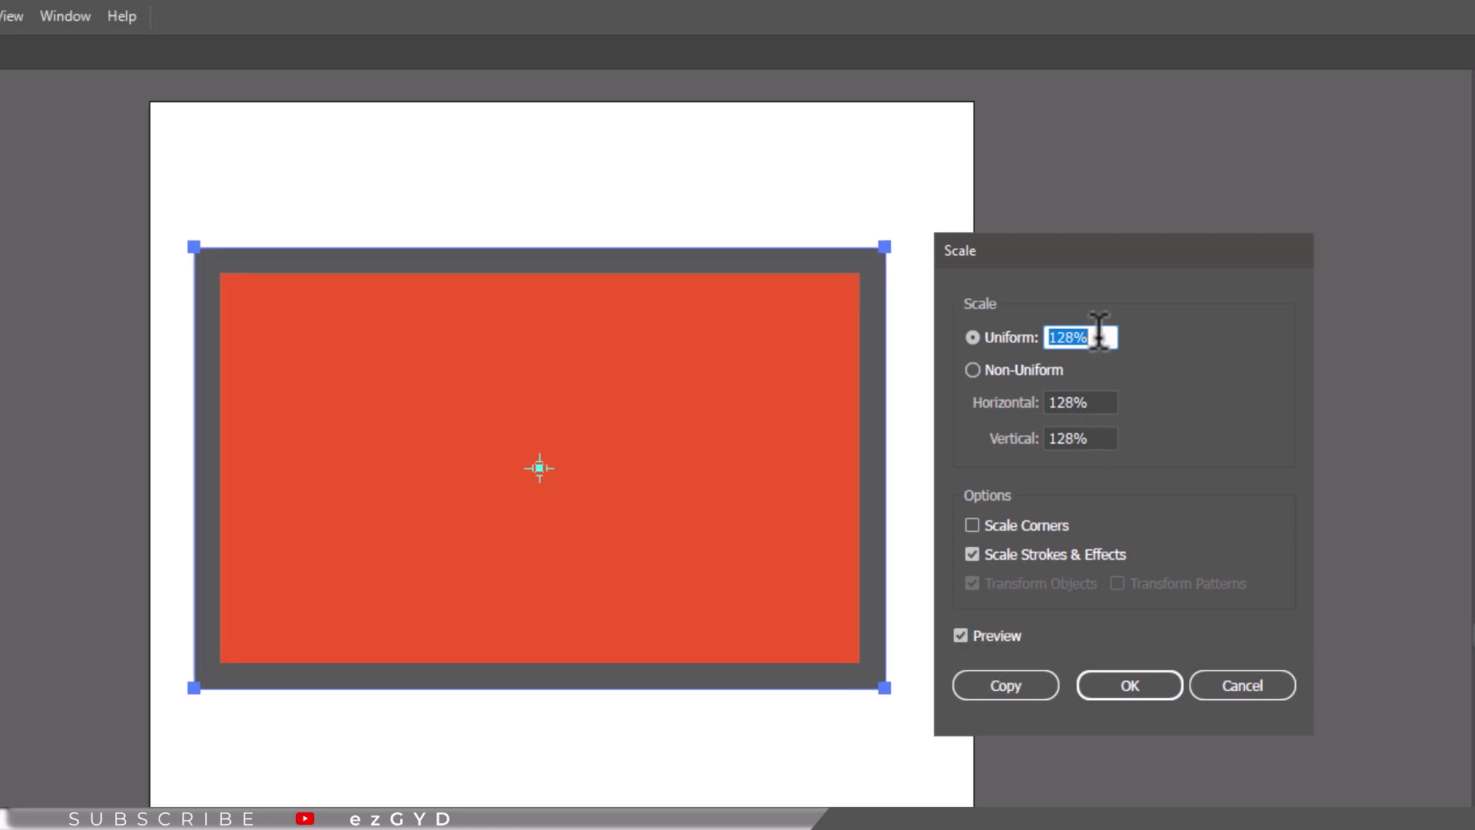
key(Down)
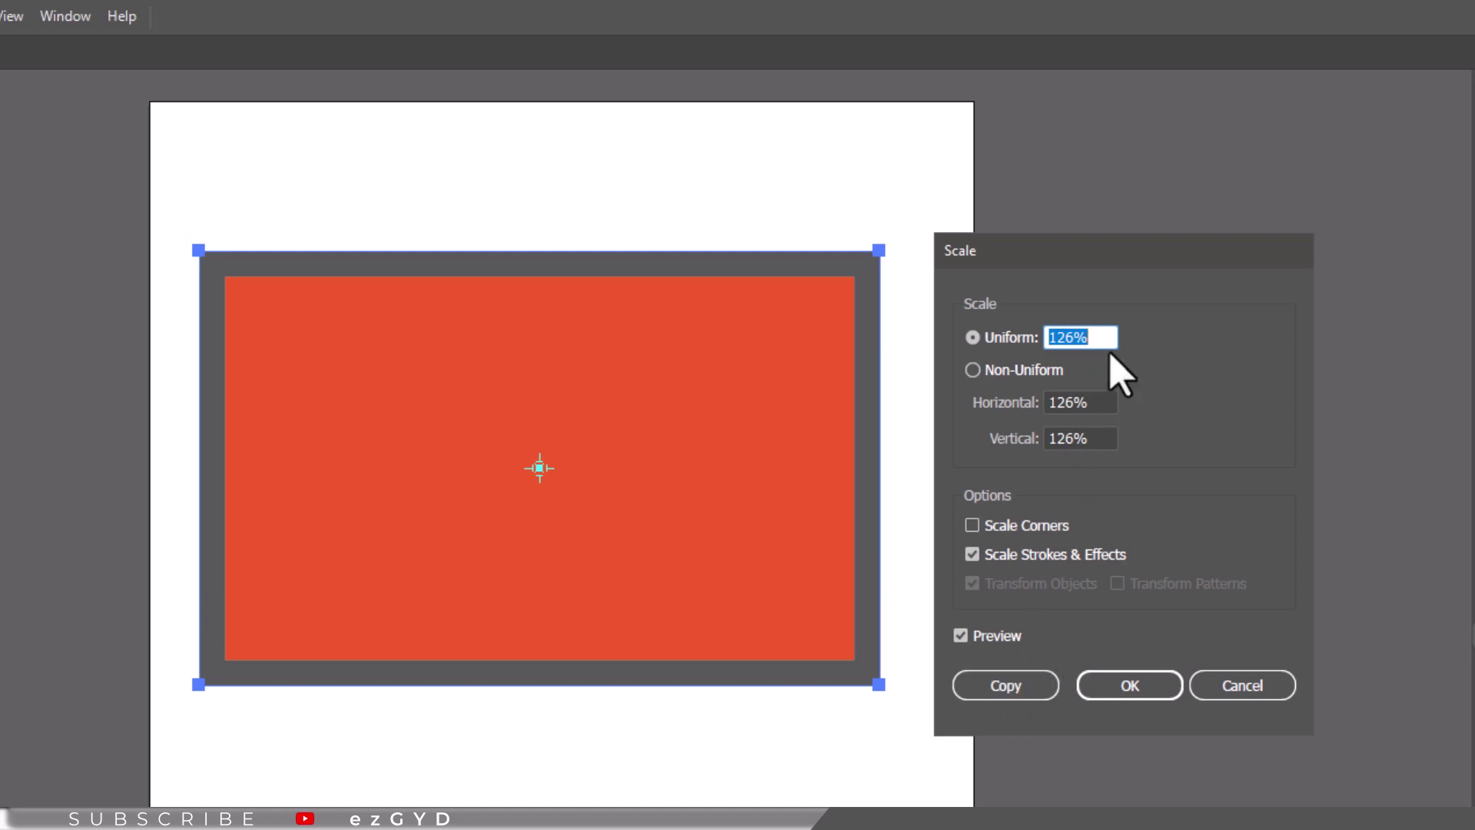
key(Down)
key(Down)
key(Down)
key(Down)
key(Down)
key(Down)
key(Down)
key(Down)
key(Down)
key(Down)
key(Down)
key(Down)
key(Down)
key(Down)
key(Down)
key(Down)
key(Down)
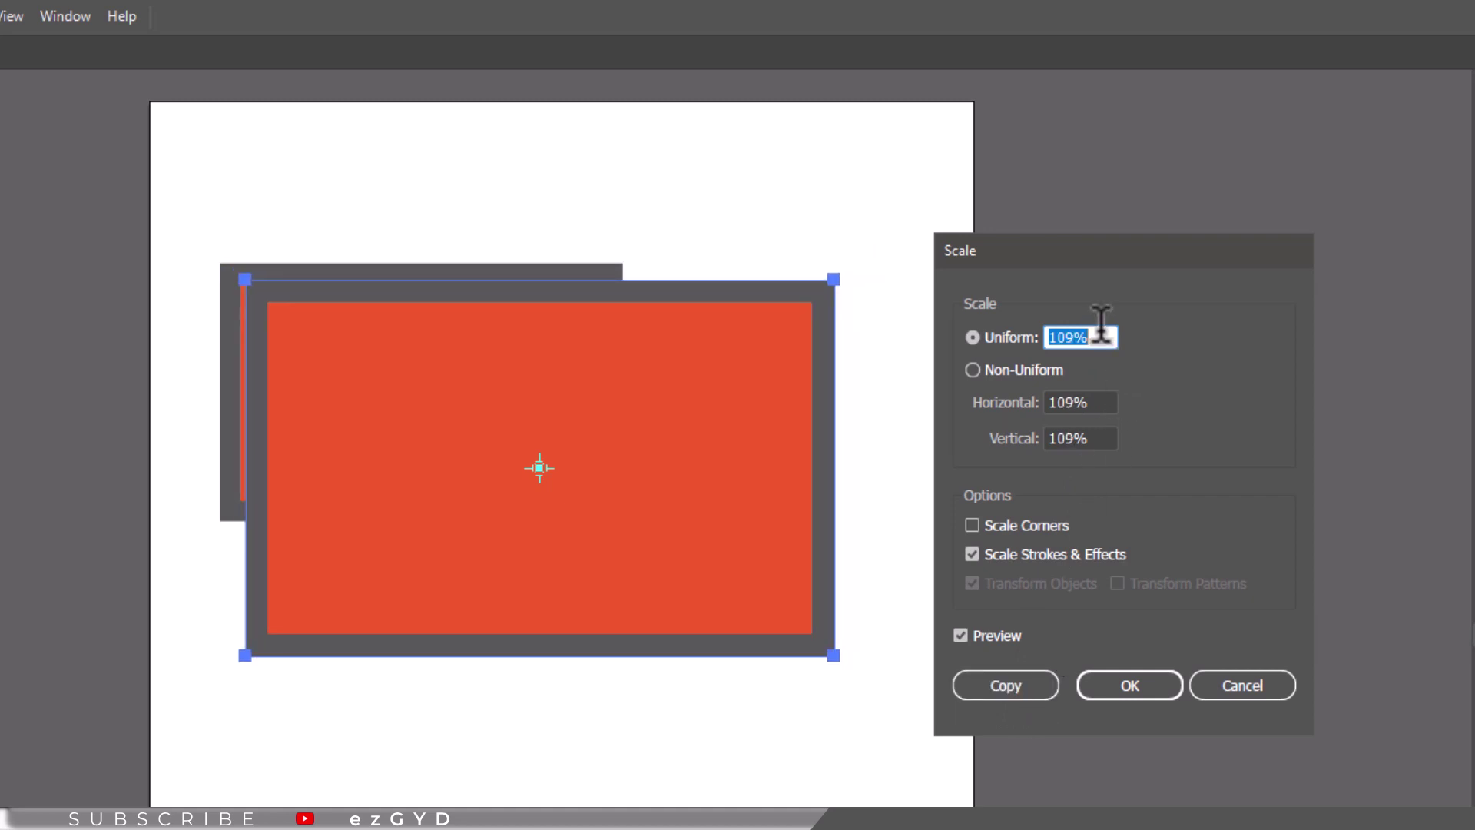
key(Down)
key(Down)
key(Down)
key(Down)
key(Down)
key(Down)
key(Down)
key(Down)
key(Down)
key(Down)
key(Down)
key(Down)
key(Down)
key(Down)
key(Down)
key(Down)
key(Down)
key(Down)
key(Down)
key(Down)
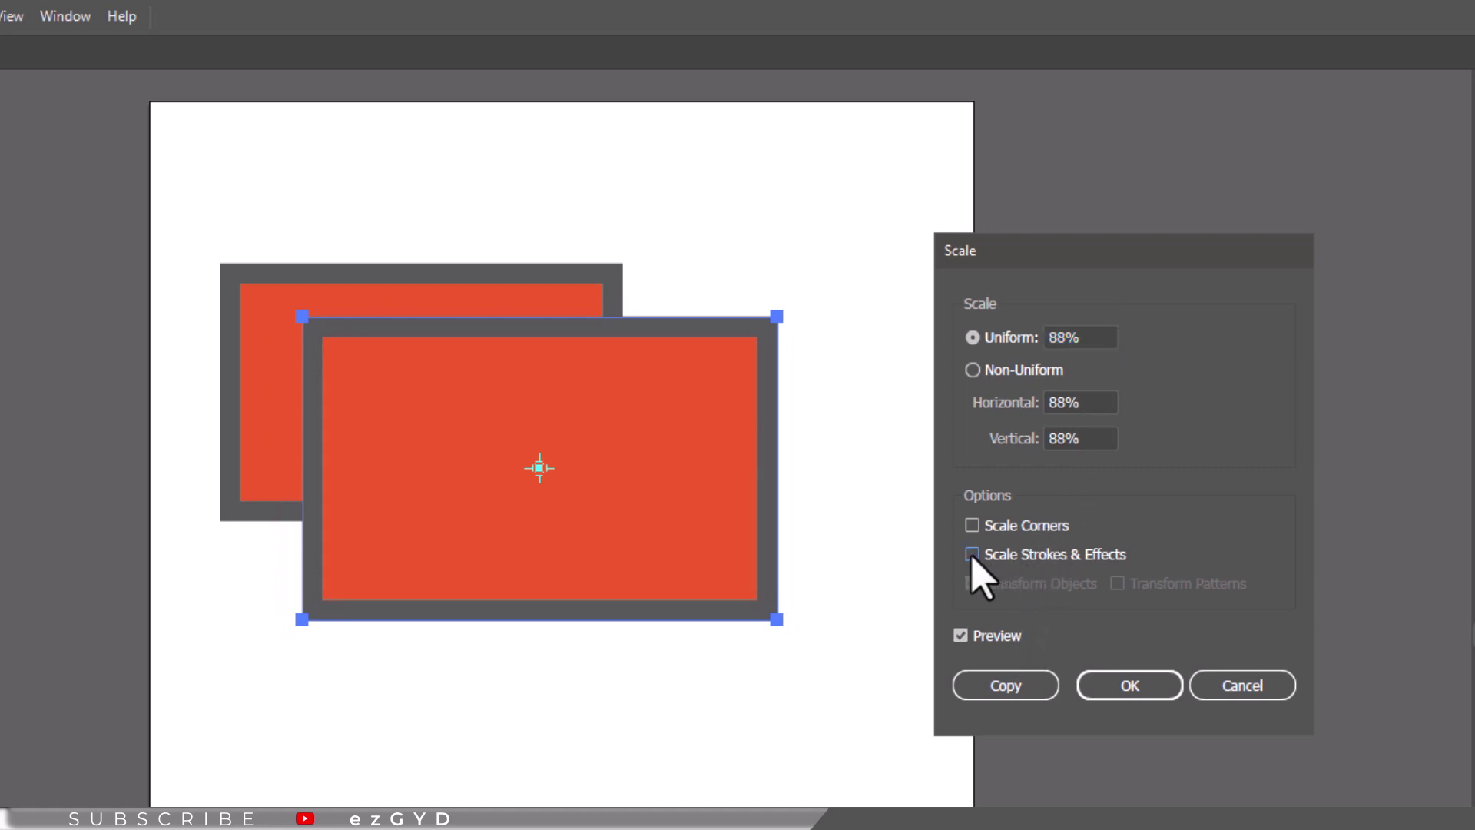
Step: Scale the front rectangle uniformly to 110% with Scale Strokes & Effects turned off
key(Up)
key(Up)
key(Up)
key(Up)
key(Up)
key(Up)
key(Up)
key(Up)
key(Up)
key(Up)
key(Up)
key(Up)
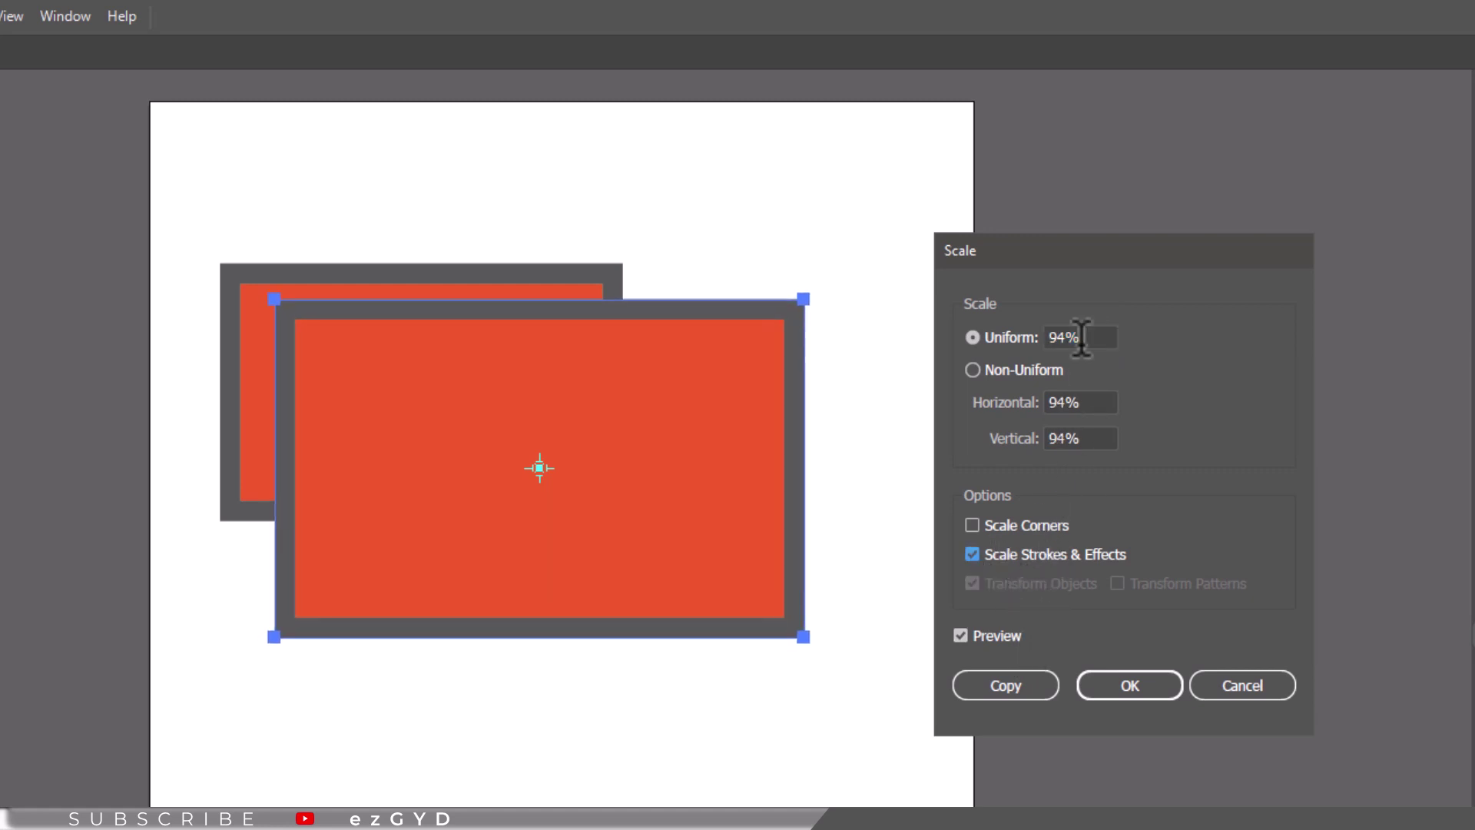
key(Up)
key(Up)
key(Up)
key(Up)
key(Up)
key(Up)
key(Up)
key(Up)
key(Up)
key(Up)
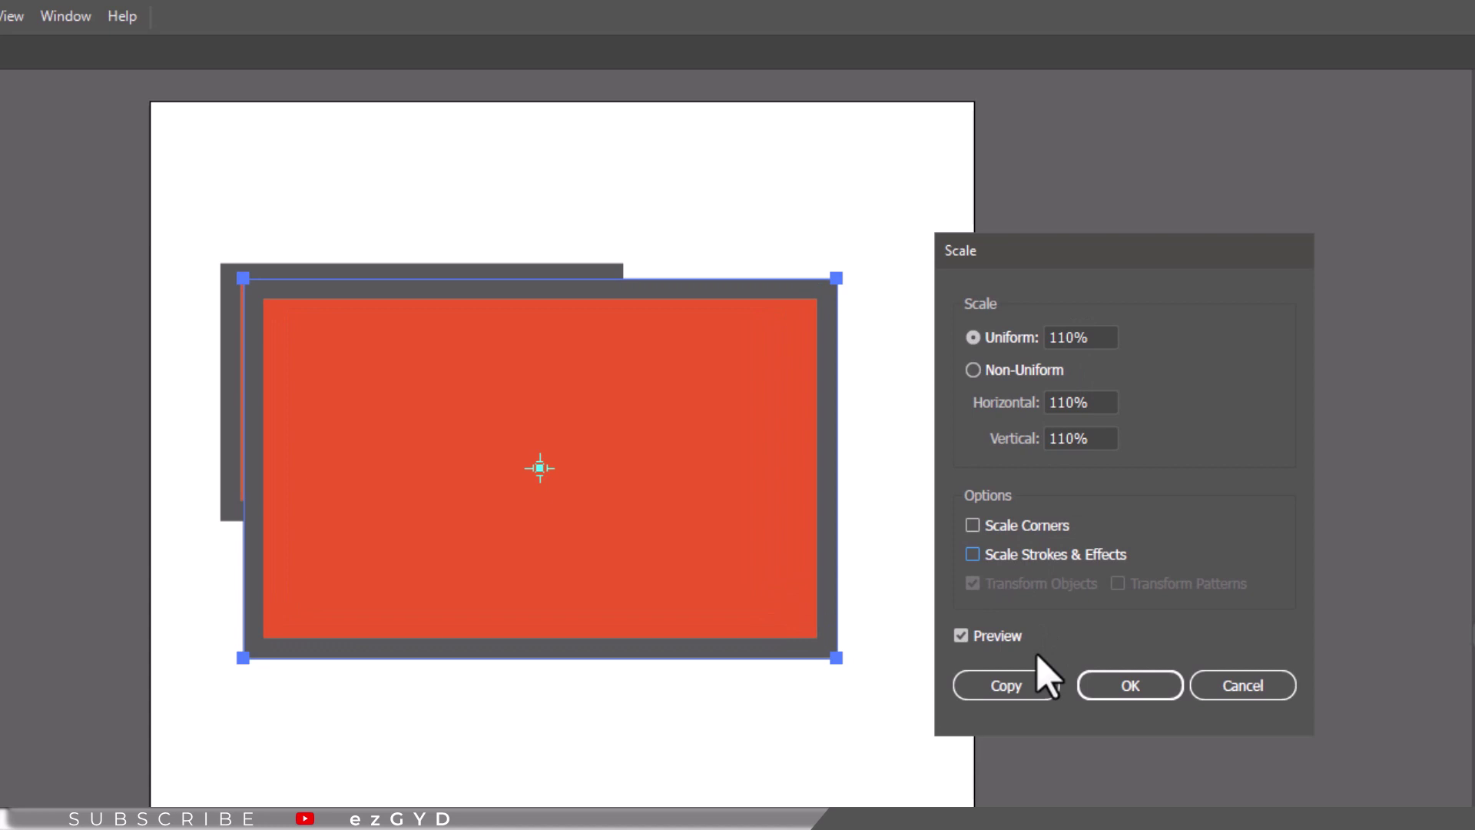
click(1131, 690)
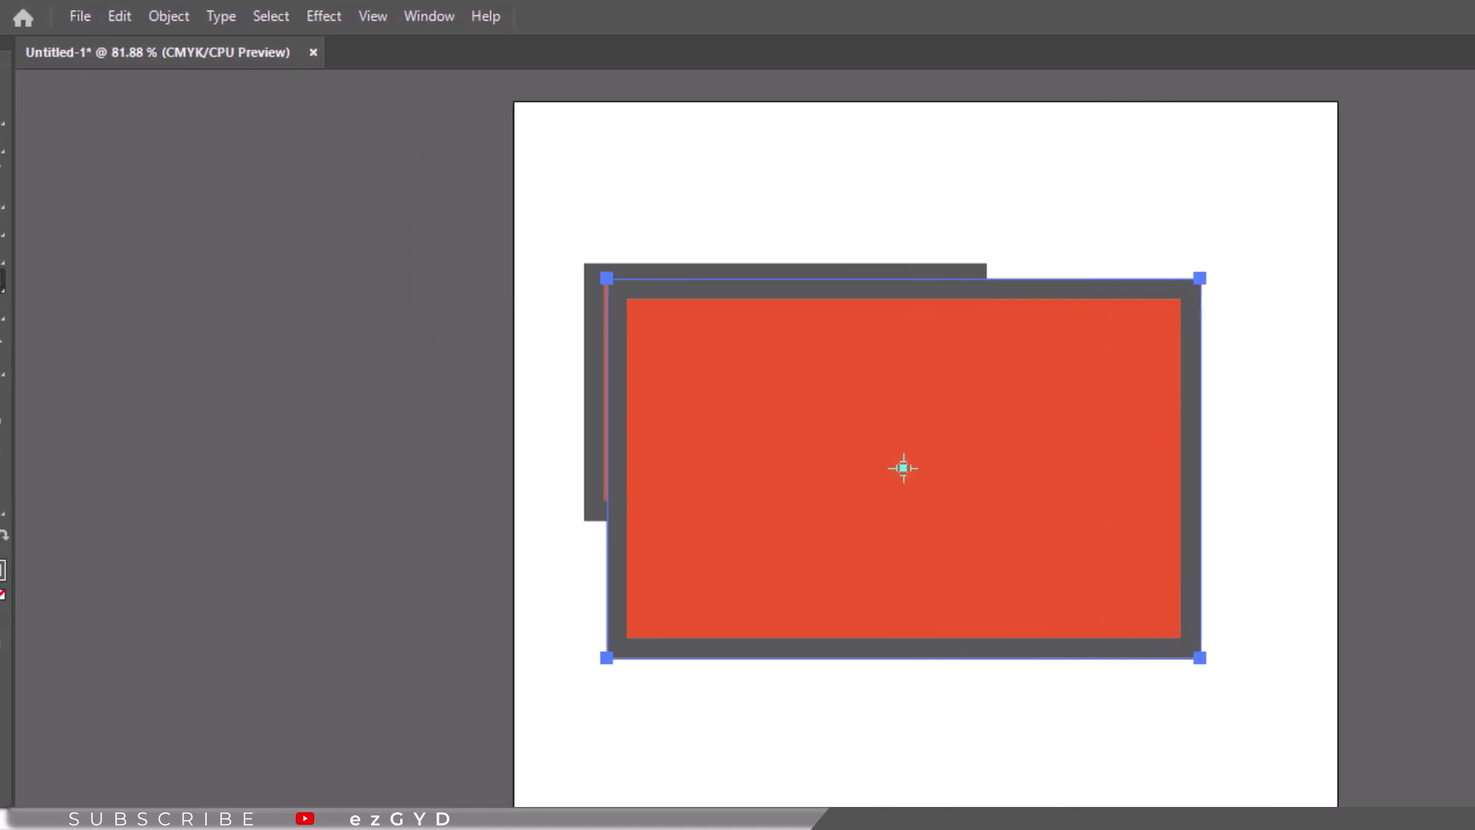
Step: Move the front rectangle down and slightly right, and rotate it a few degrees clockwise by its upper-right corner
click(22, 86)
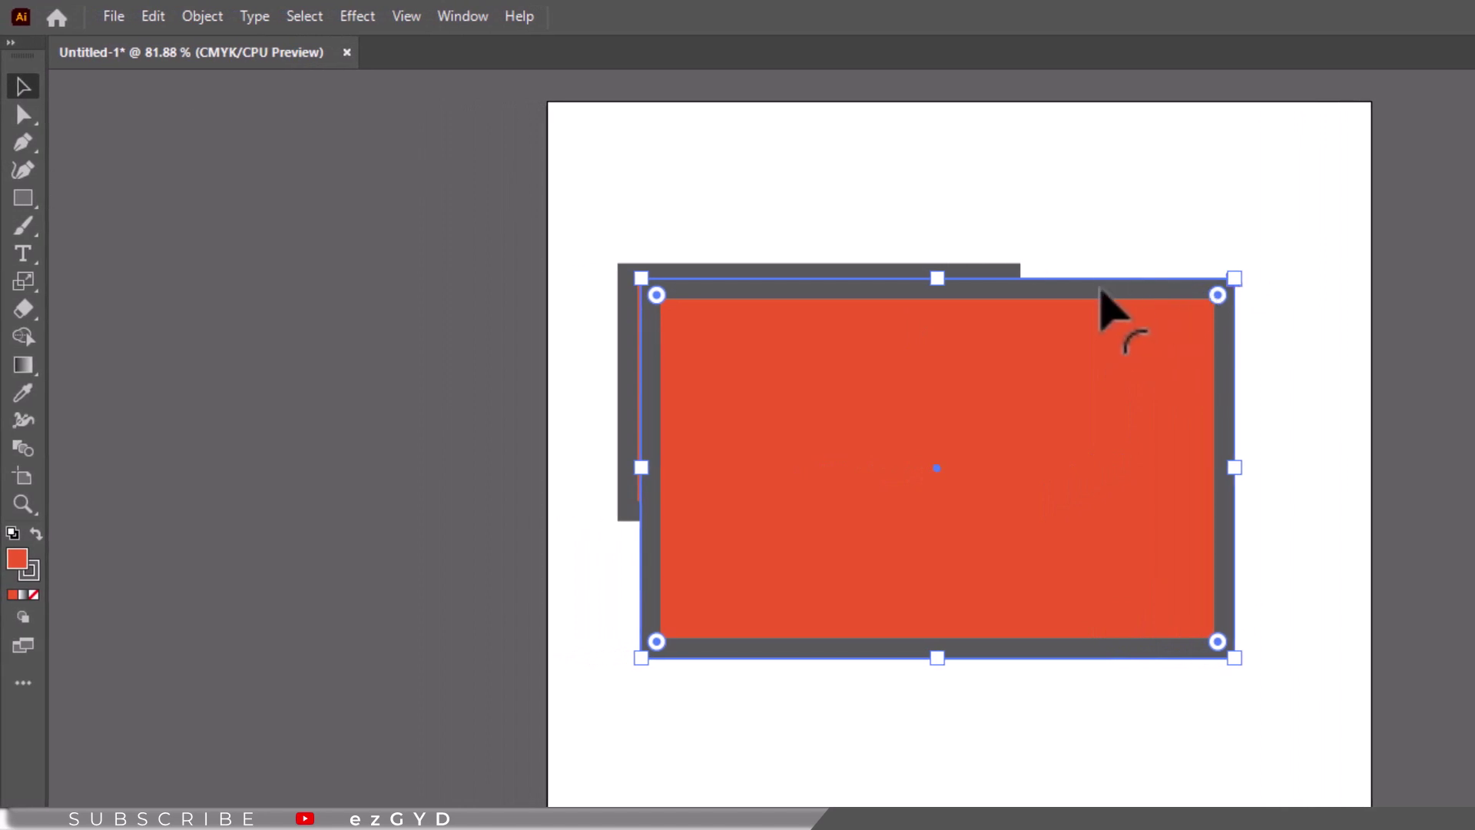
drag(1099, 290, 1106, 378)
drag(1153, 485, 1154, 487)
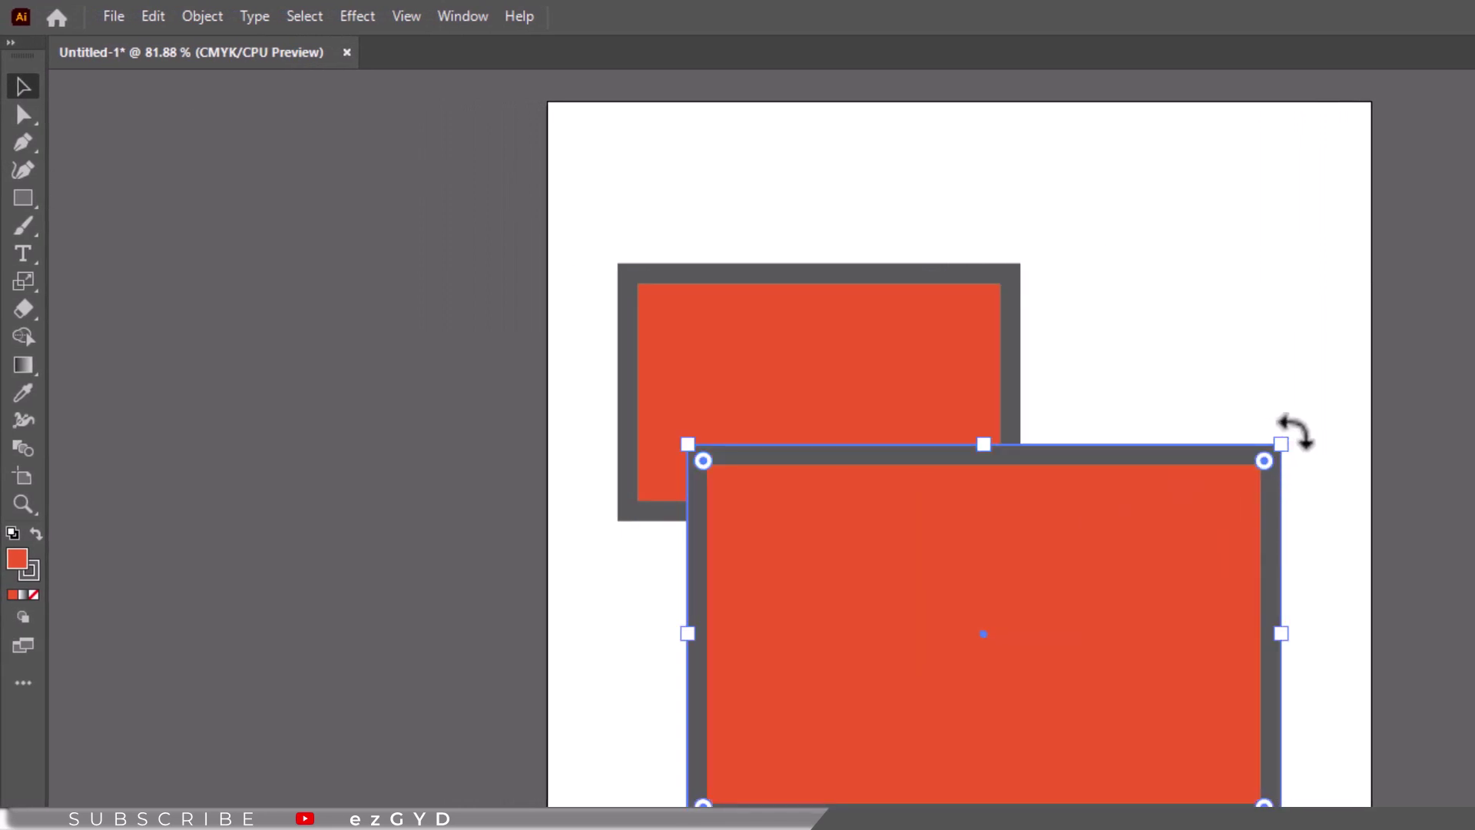
drag(1304, 450, 1311, 470)
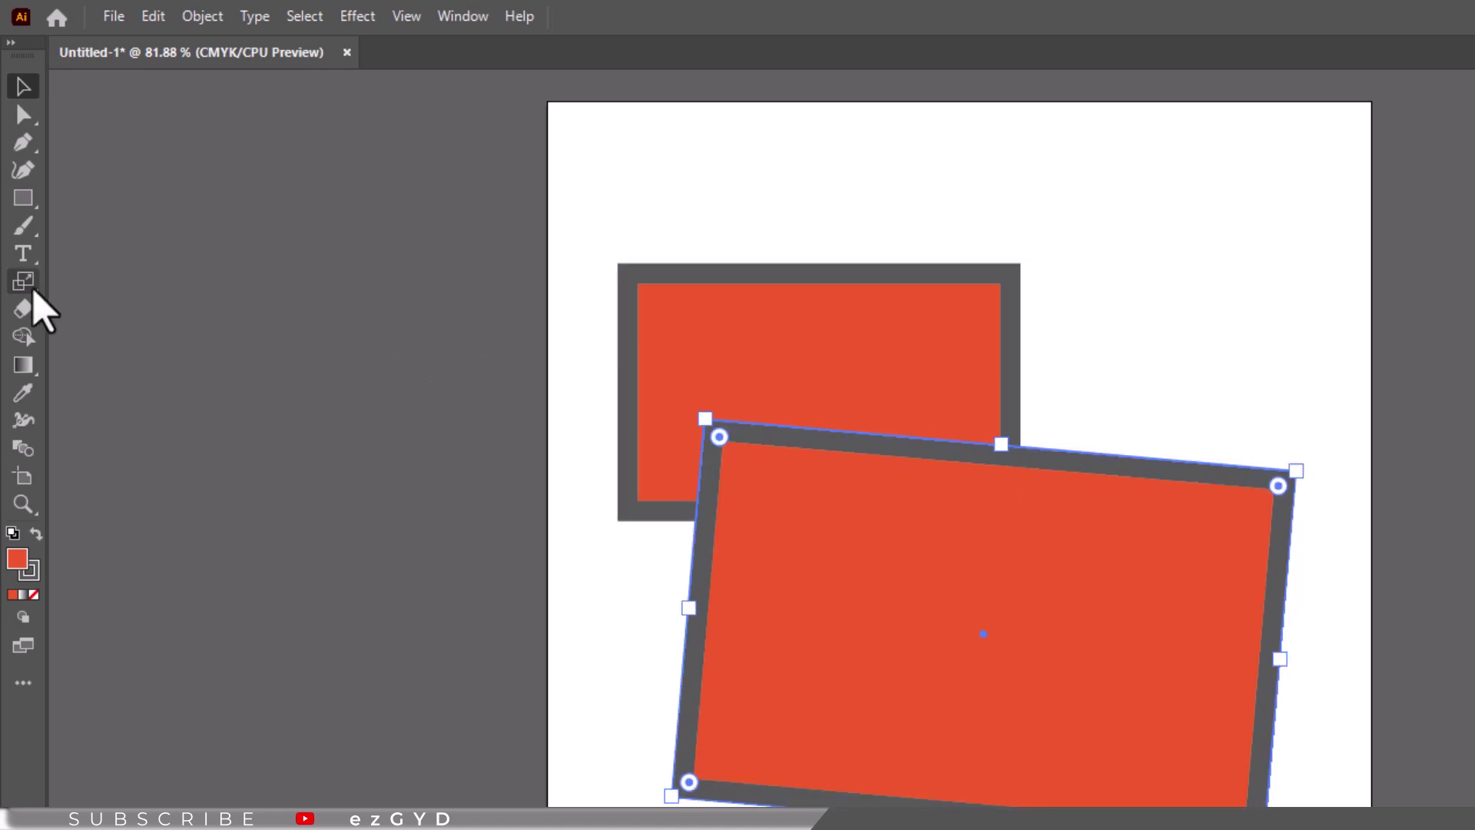
Step: Rotate the front rectangle freehand counterclockwise about its centre with the Rotate tool, and rotate it again by exactly -347°
drag(30, 287, 89, 290)
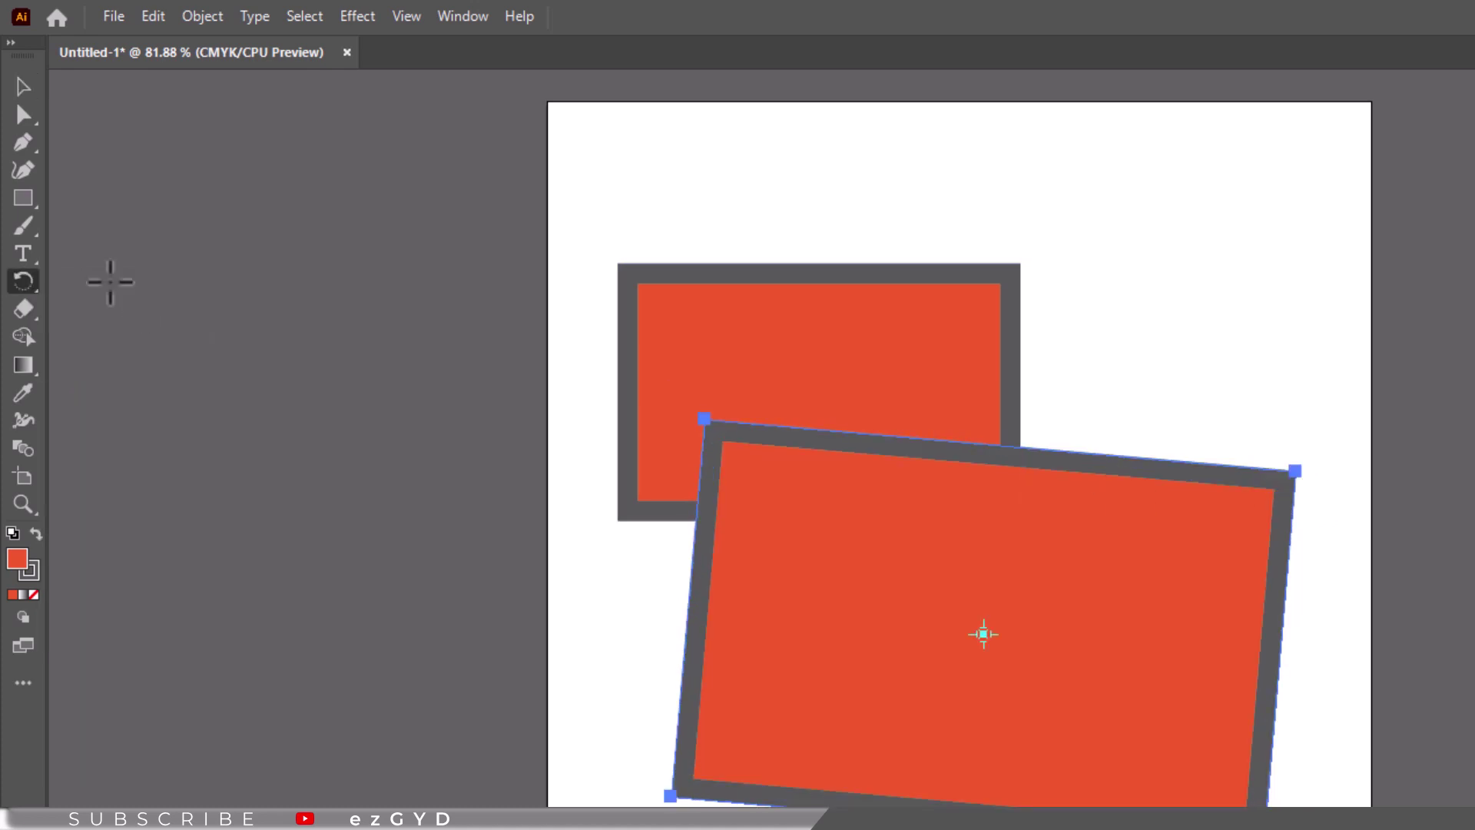
drag(772, 652, 767, 649)
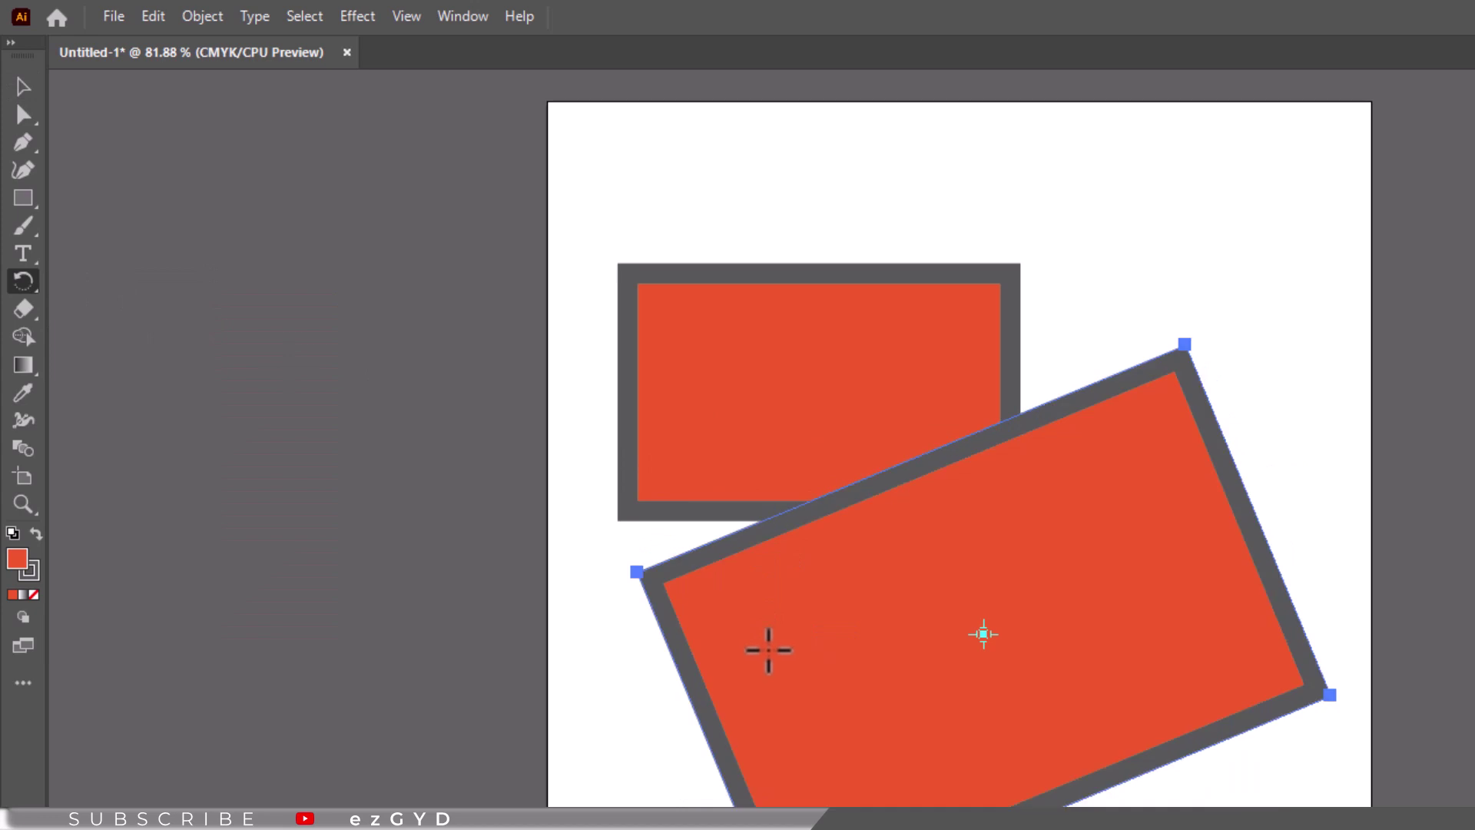
double_click(23, 289)
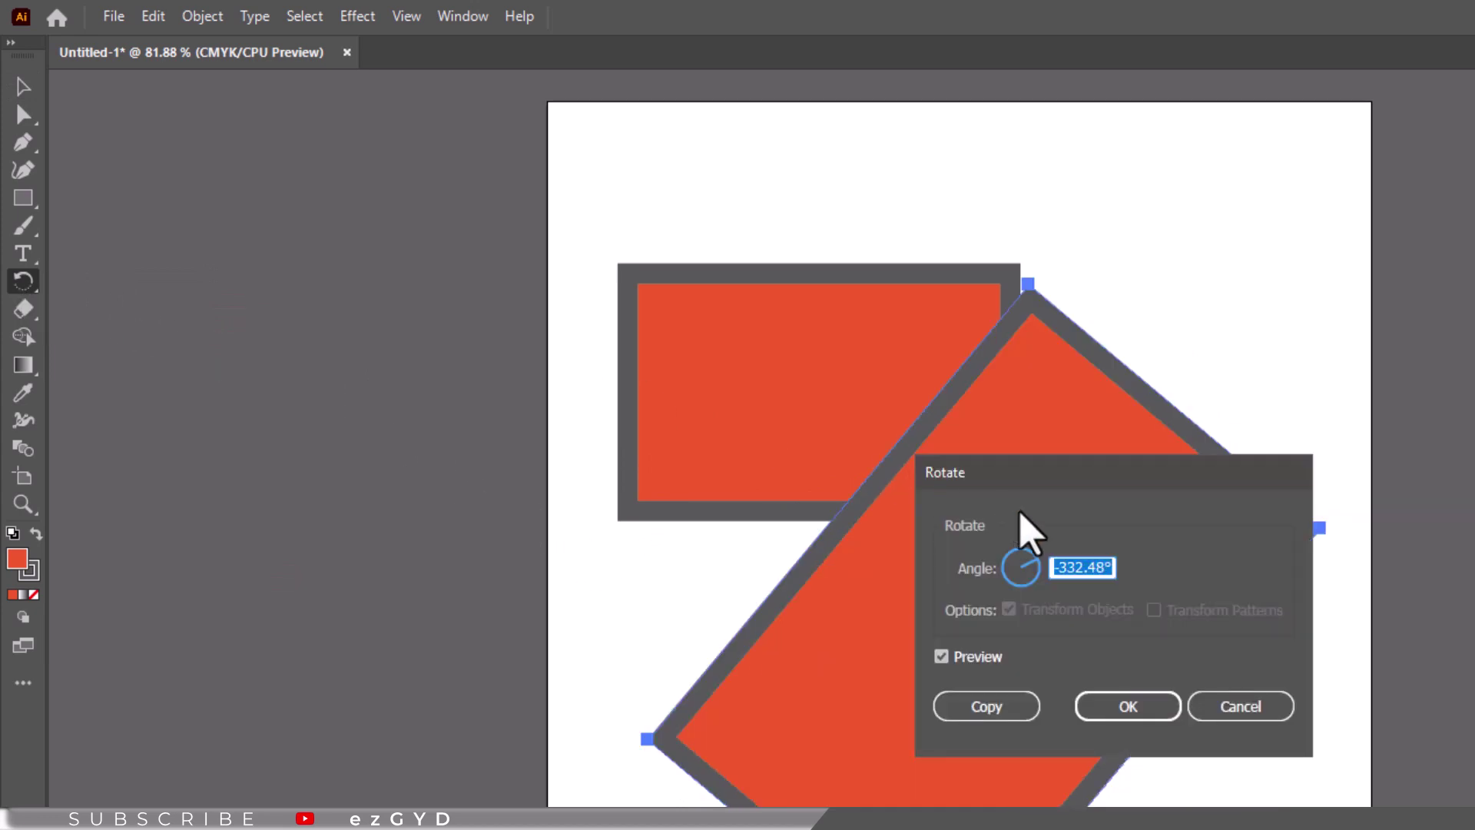
text(-350)
key(Tab)
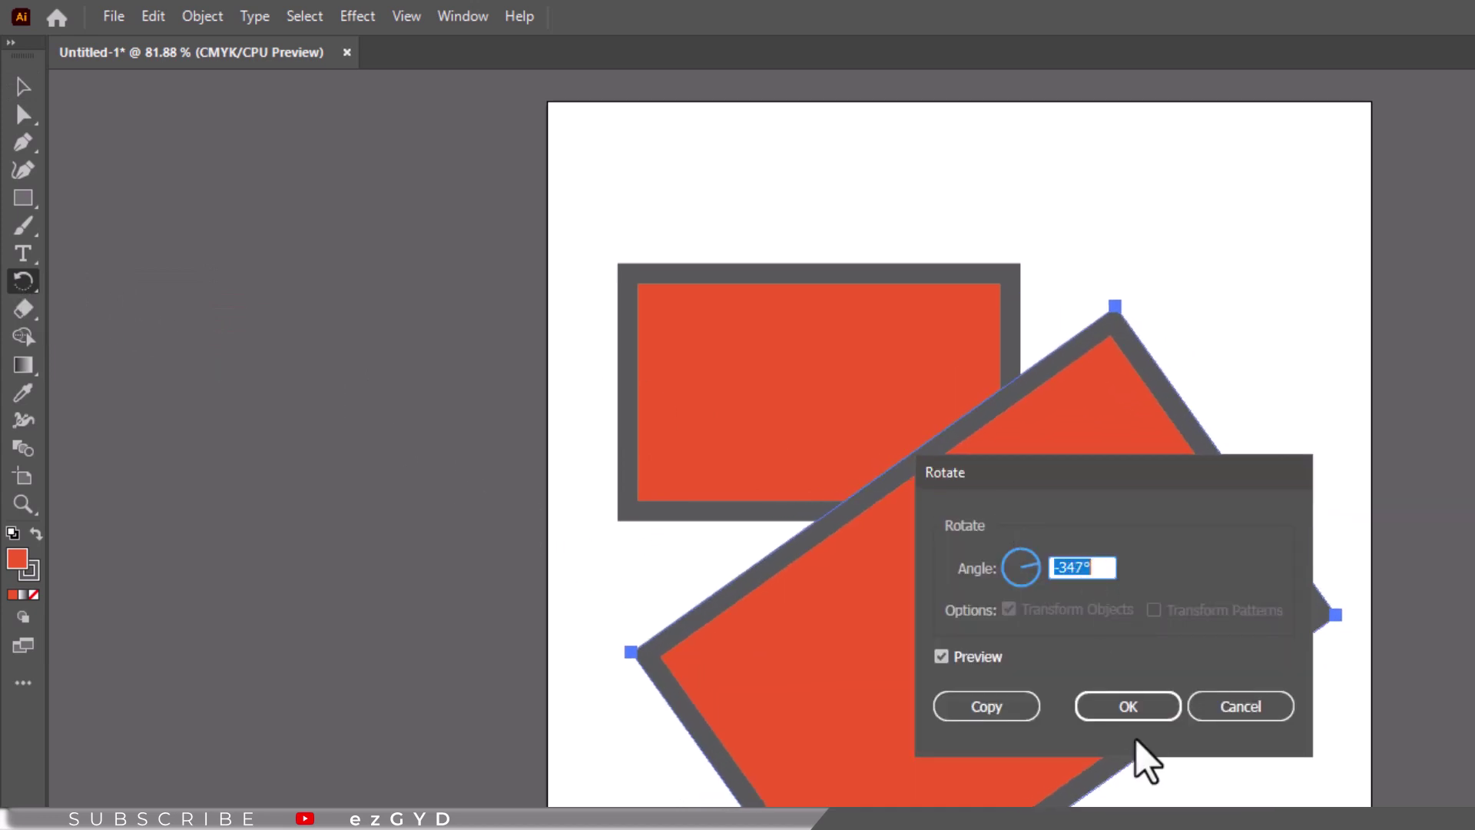
click(1127, 705)
Step: Reopen the Rotate options for the front rectangle, raise the angle past -325° with the preview on, and apply the rotation
click(202, 16)
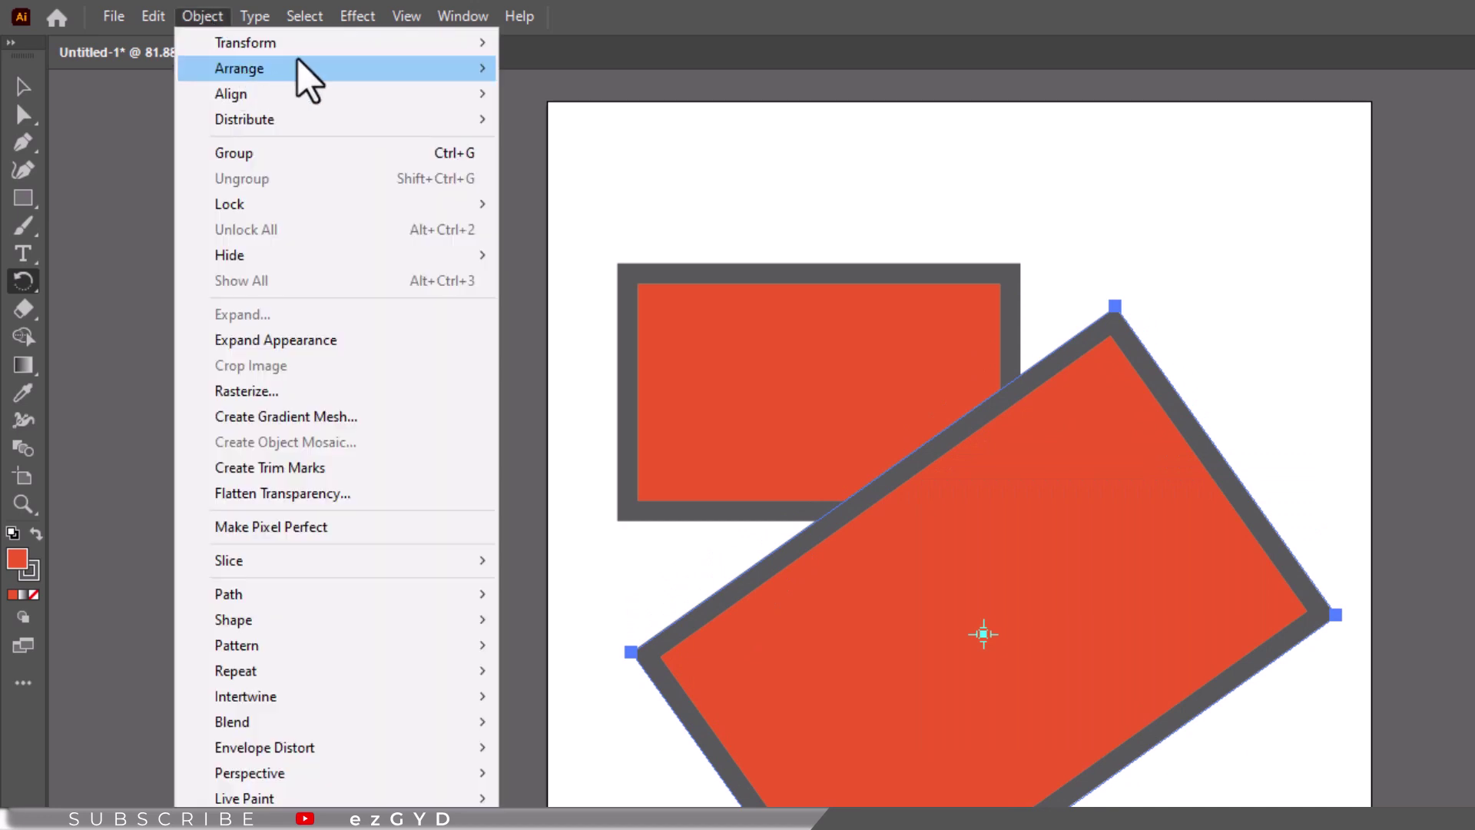
mouse_move(339, 44)
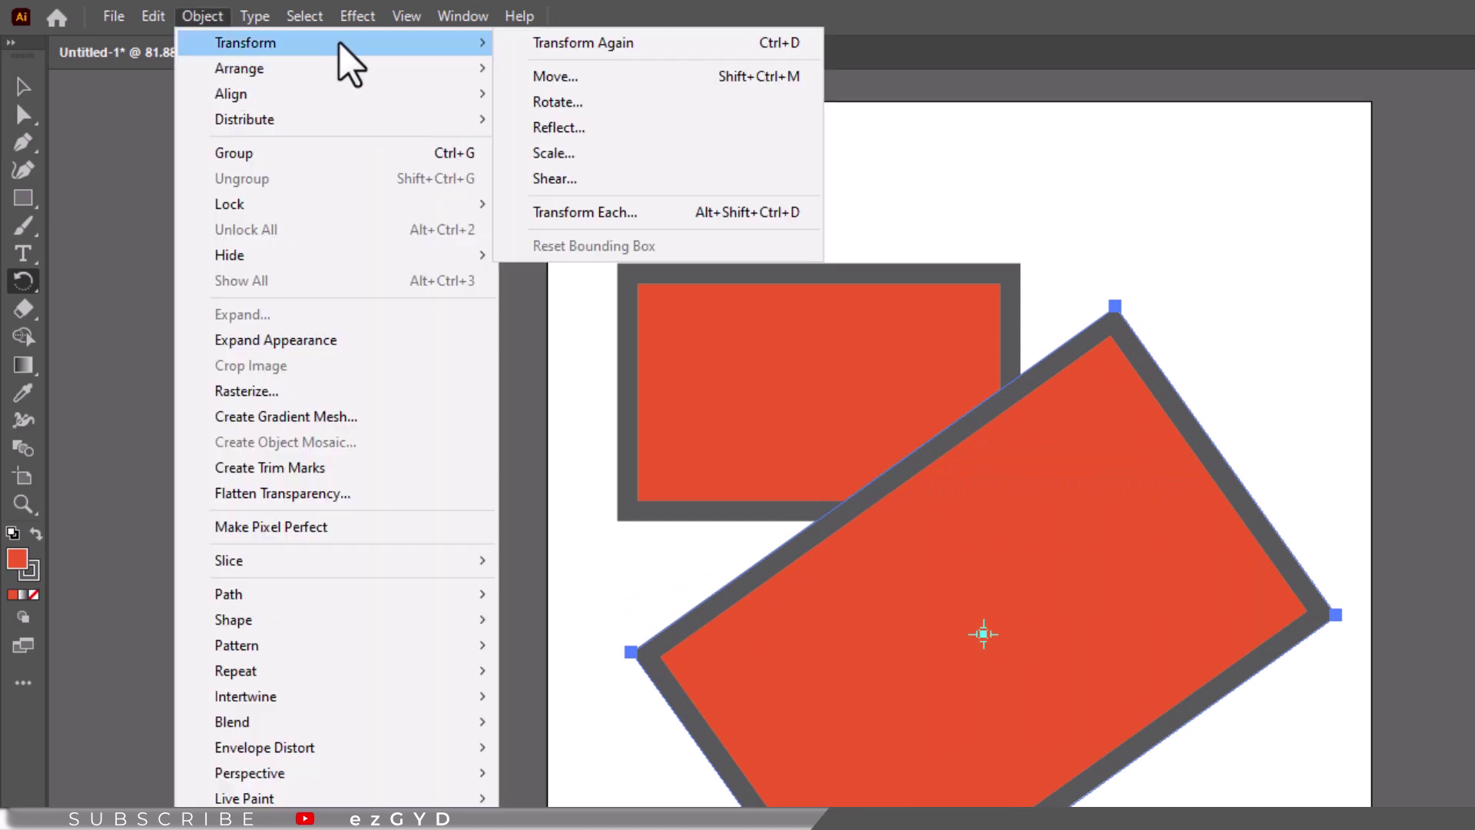
click(585, 107)
scroll(1102, 568, up, 10)
scroll(1101, 568, up, 5)
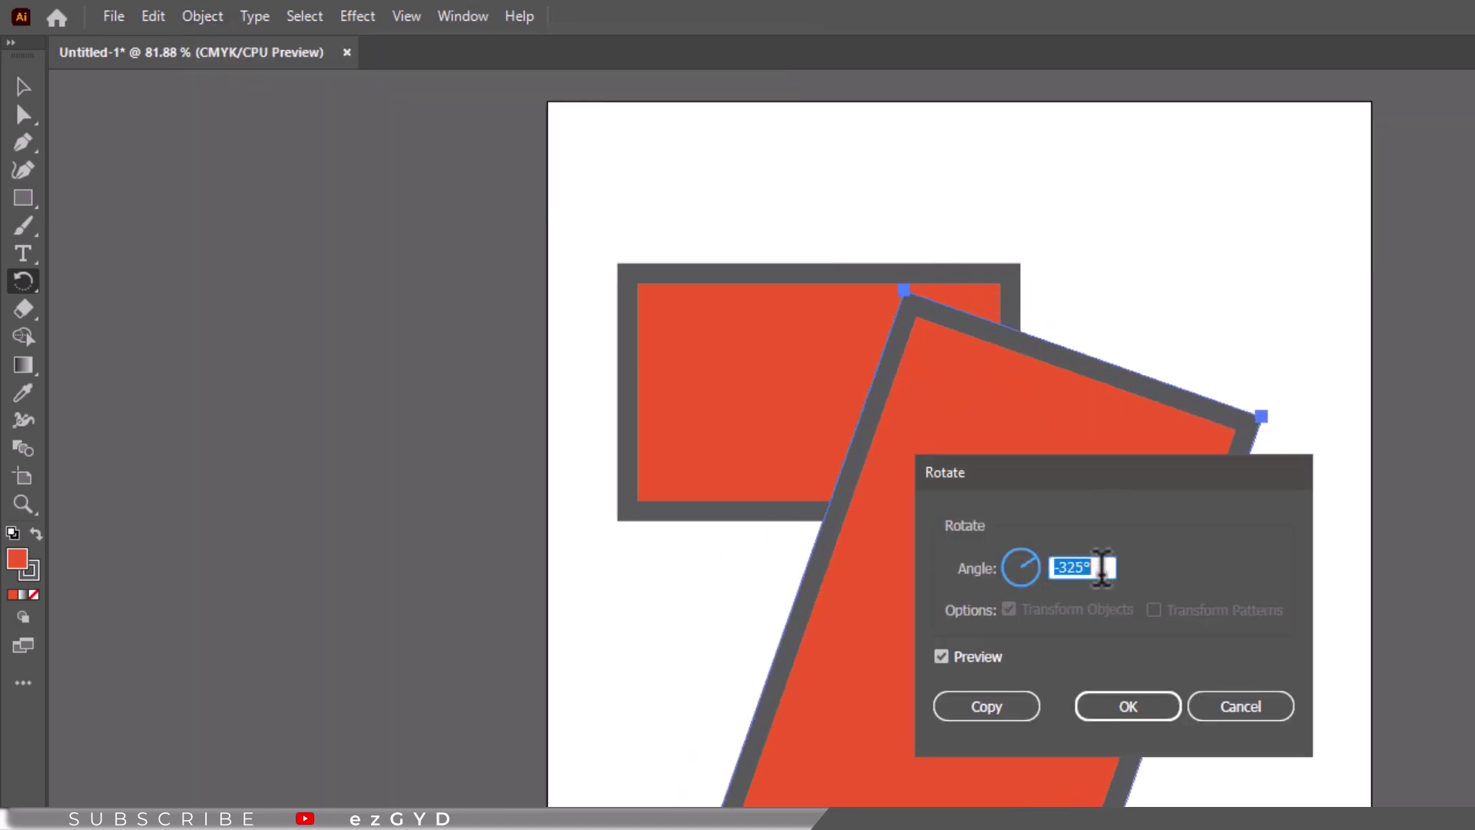
click(1123, 705)
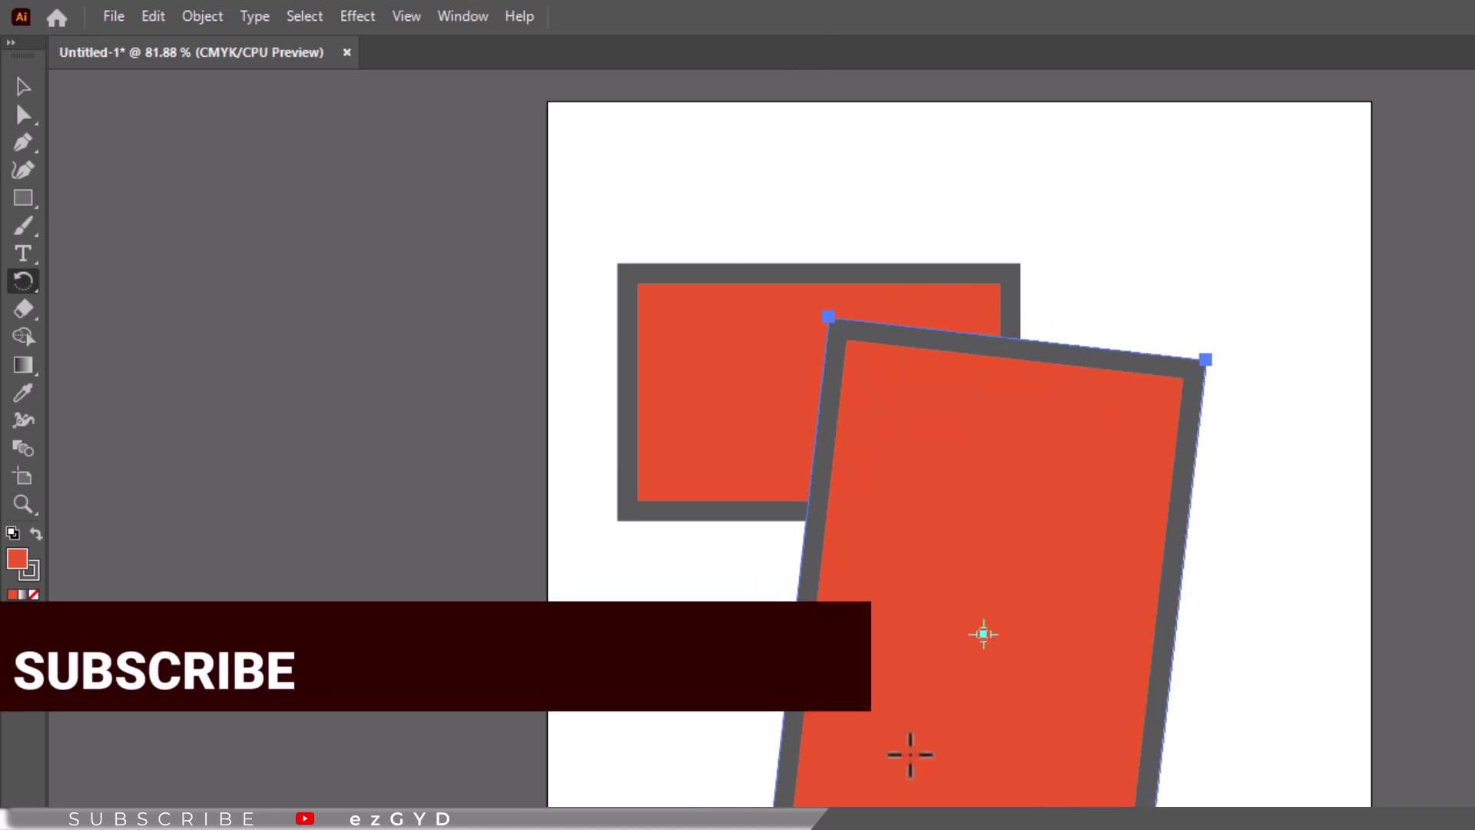
Step: Repeat the last rotation on the front rectangle three times with Transform Again
click(203, 16)
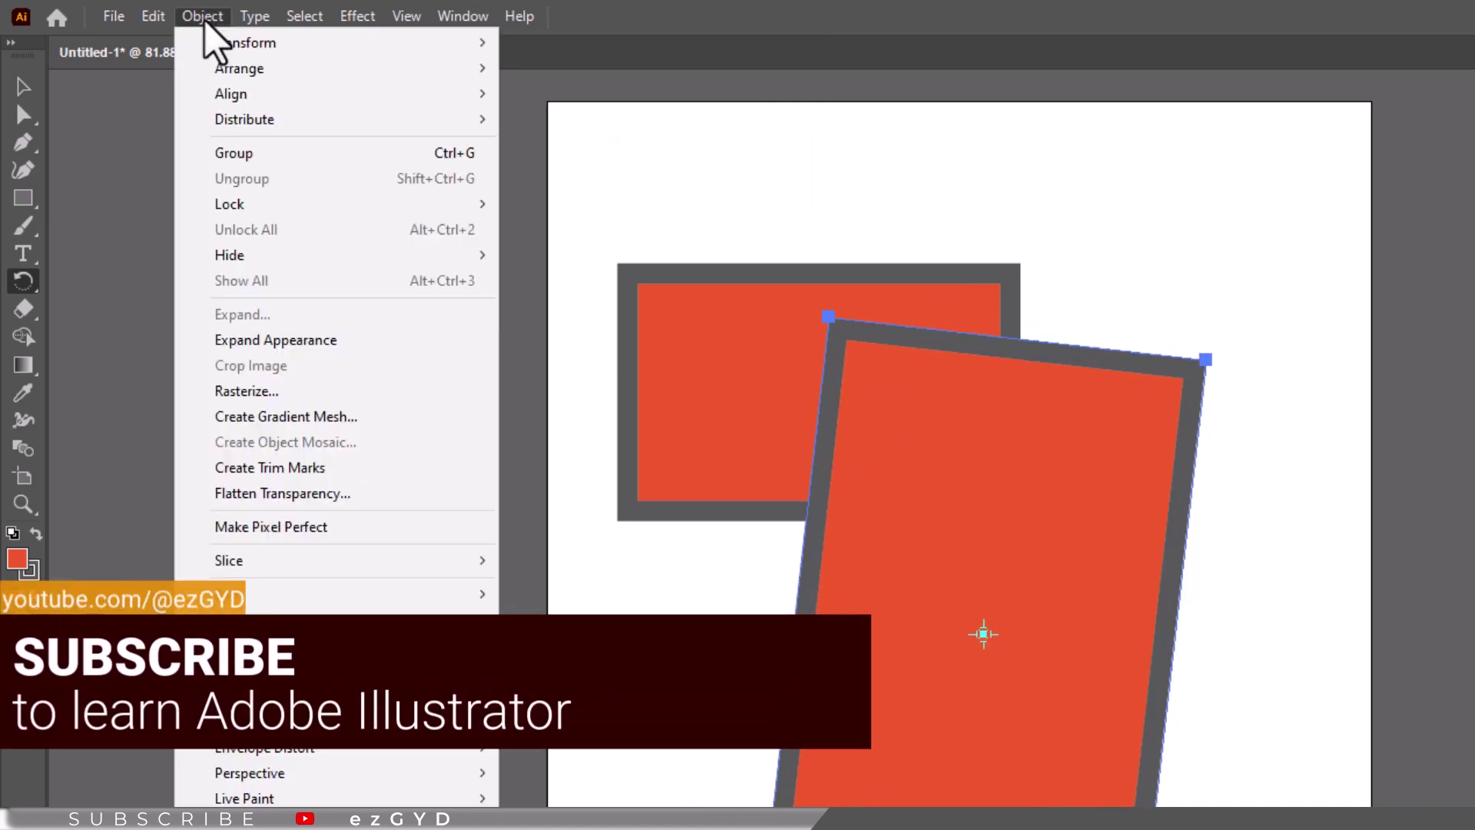
mouse_move(243, 44)
click(595, 42)
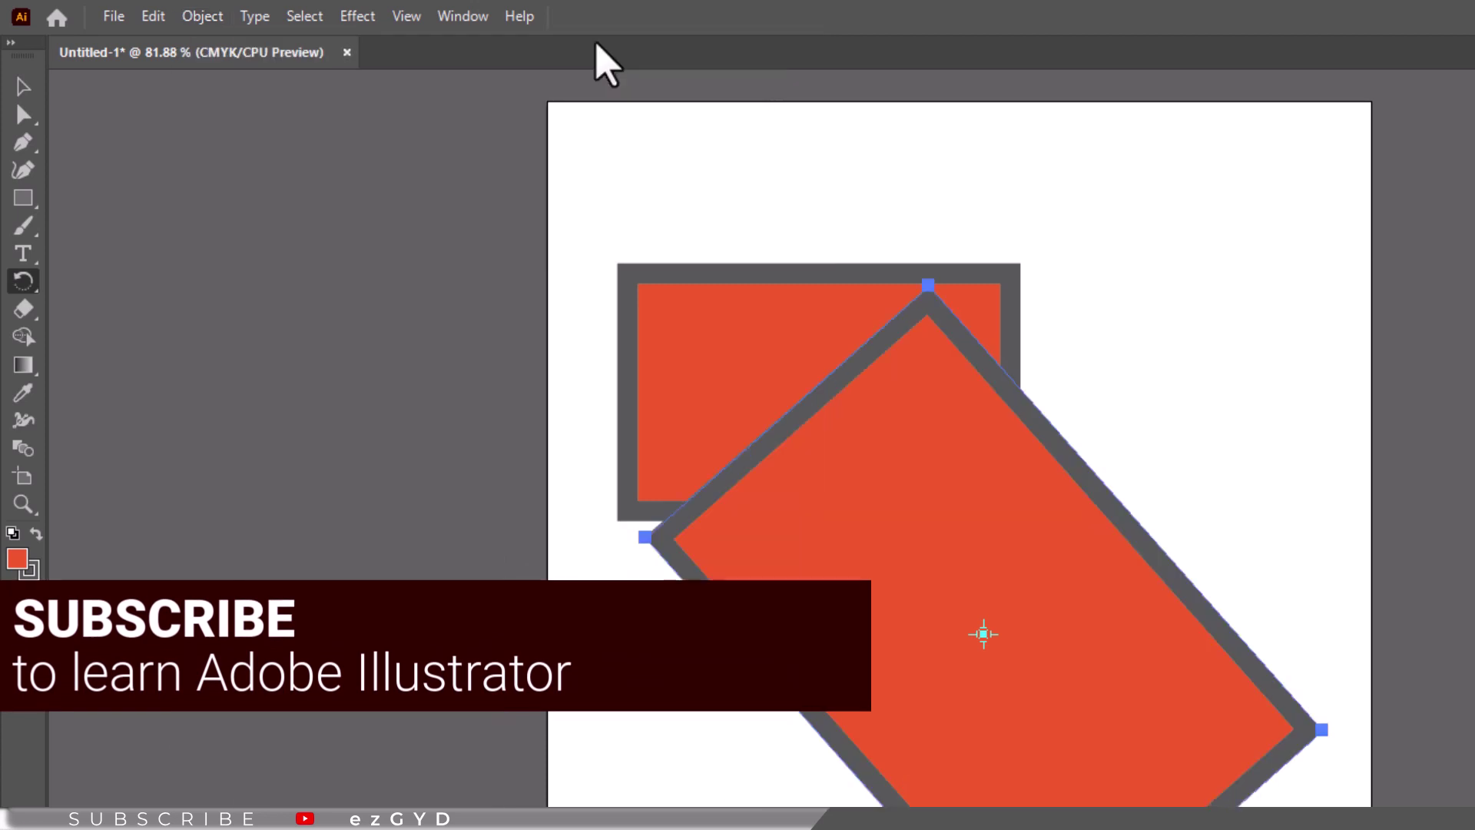
click(205, 16)
mouse_move(230, 40)
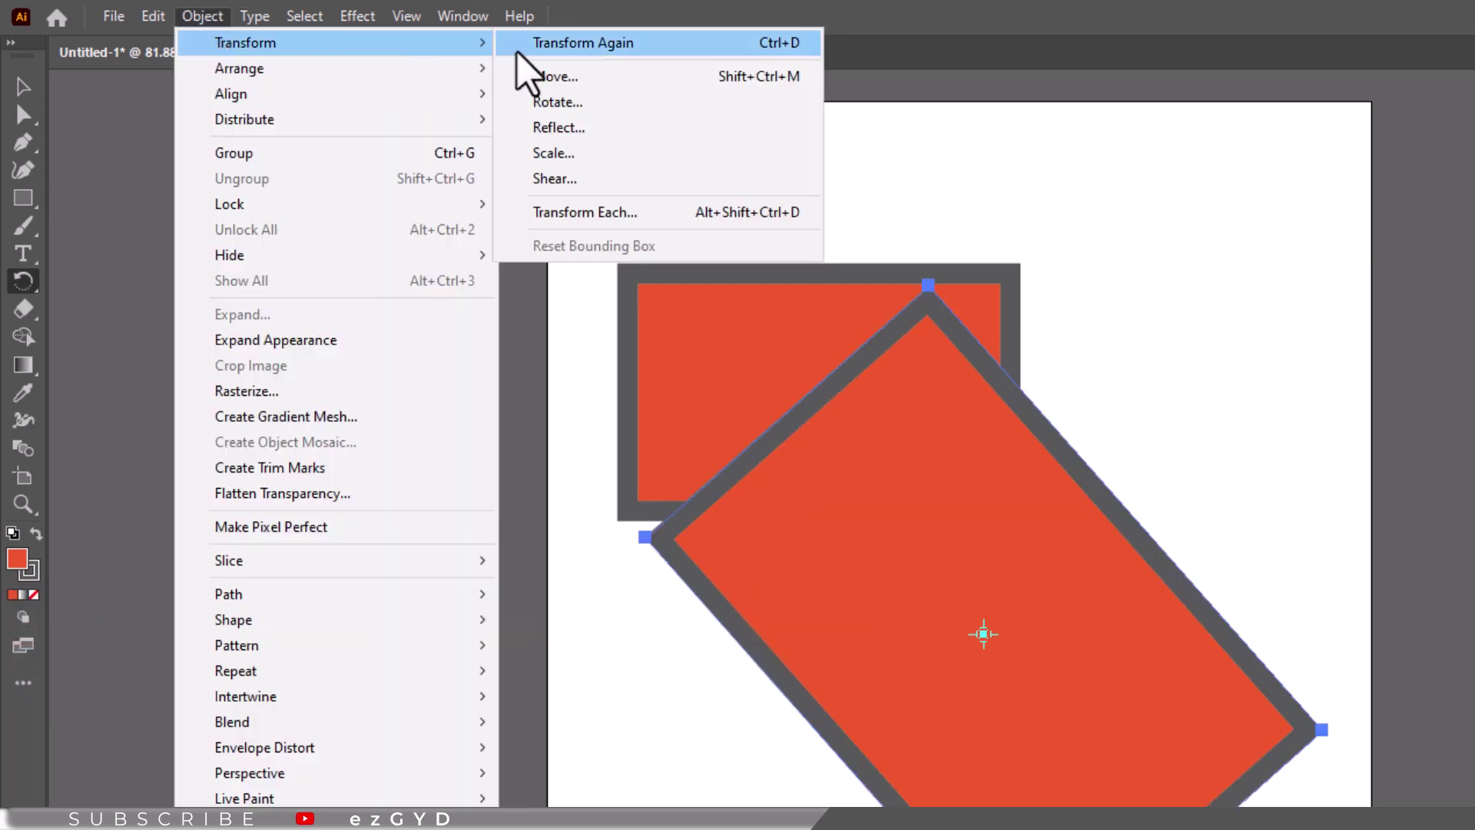
click(523, 46)
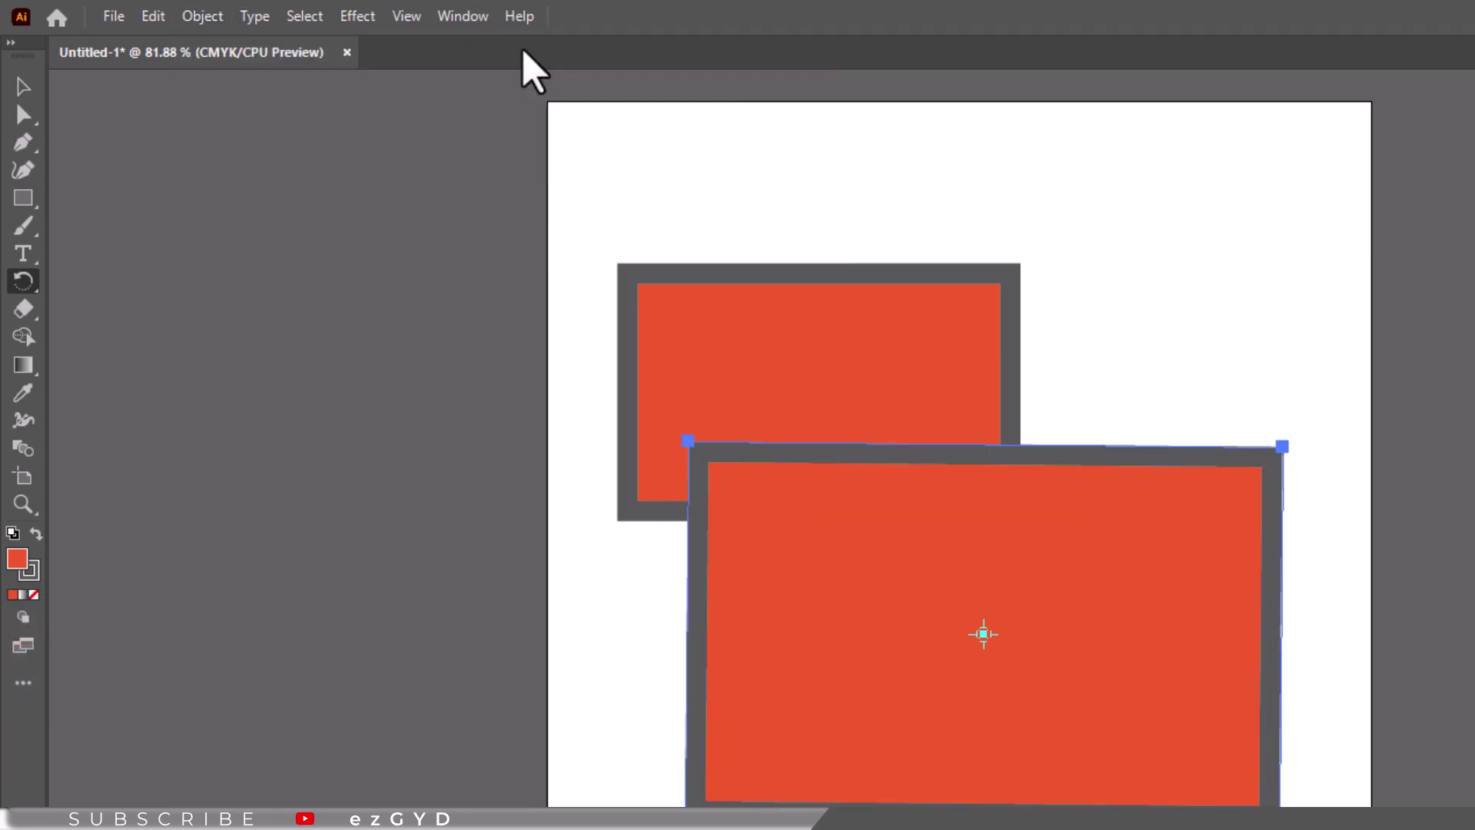
click(192, 17)
mouse_move(292, 42)
click(560, 43)
Step: Delete the rotated front rectangle and the rectangle behind it to empty the artboard
click(23, 86)
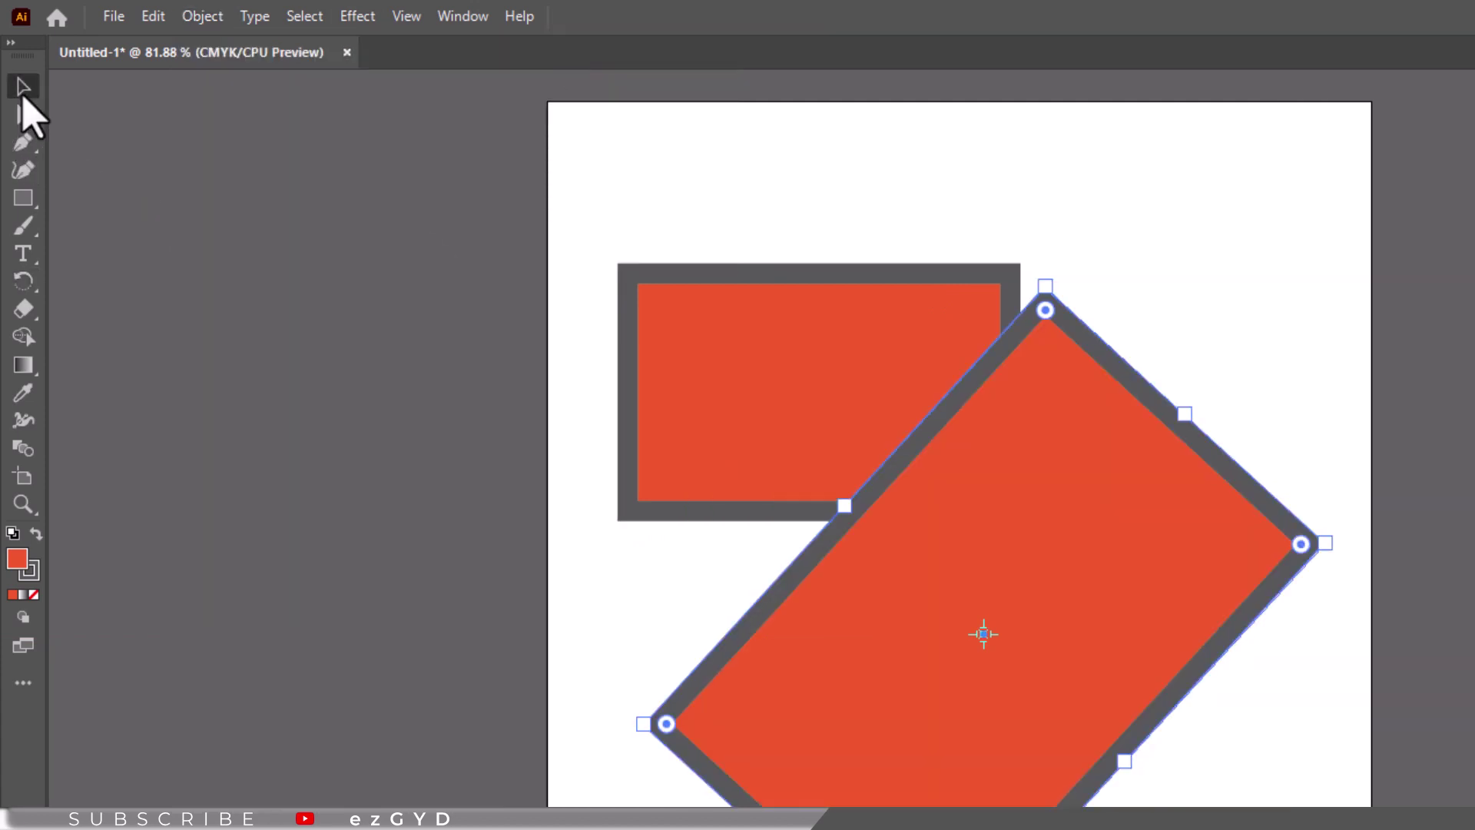
key(Delete)
click(672, 330)
key(Delete)
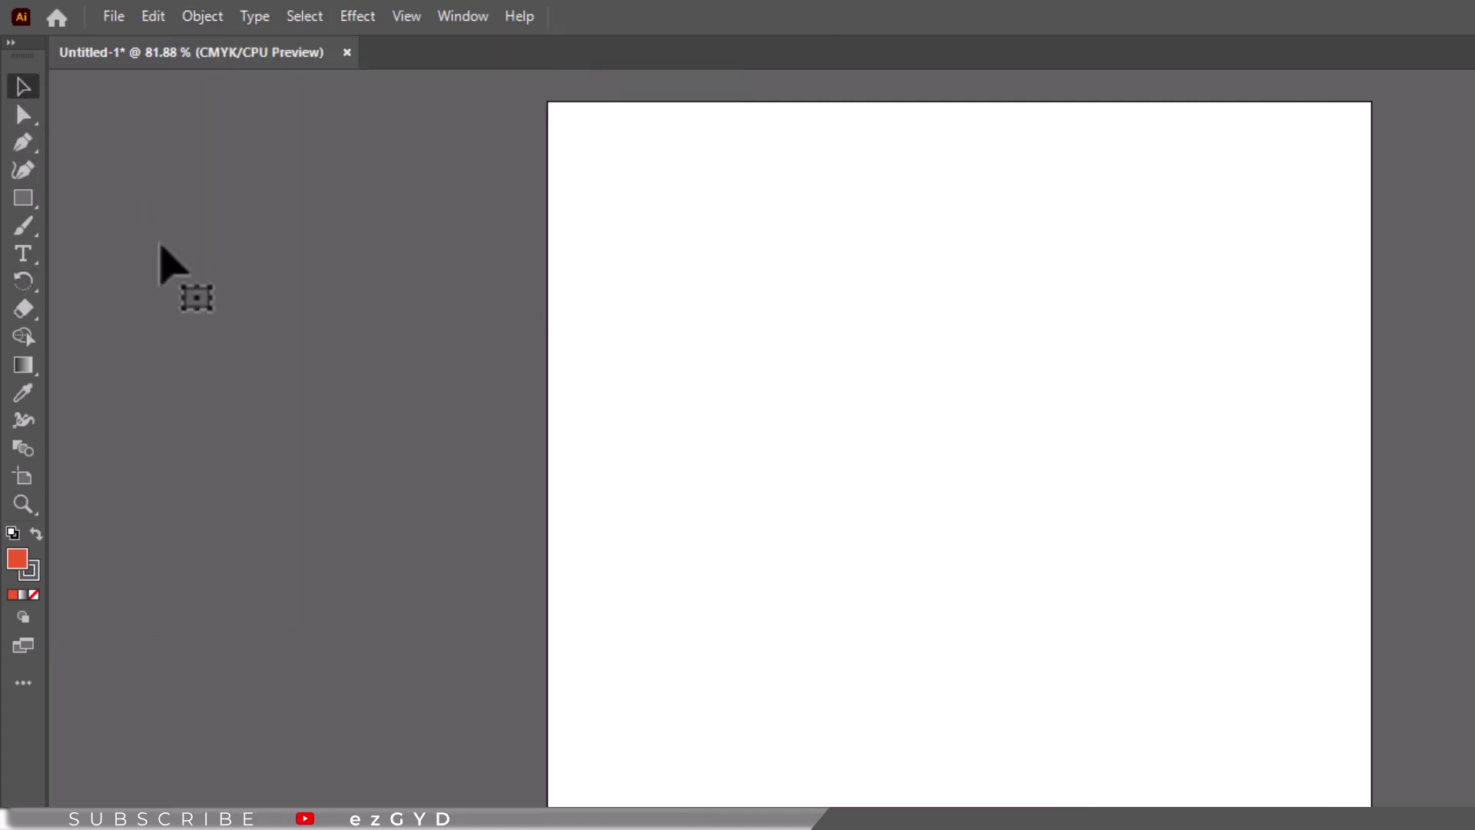
Step: Draw a straight line with the Pen tool from the artboard's upper middle, rising gently towards its right edge
click(23, 143)
click(872, 411)
click(1219, 326)
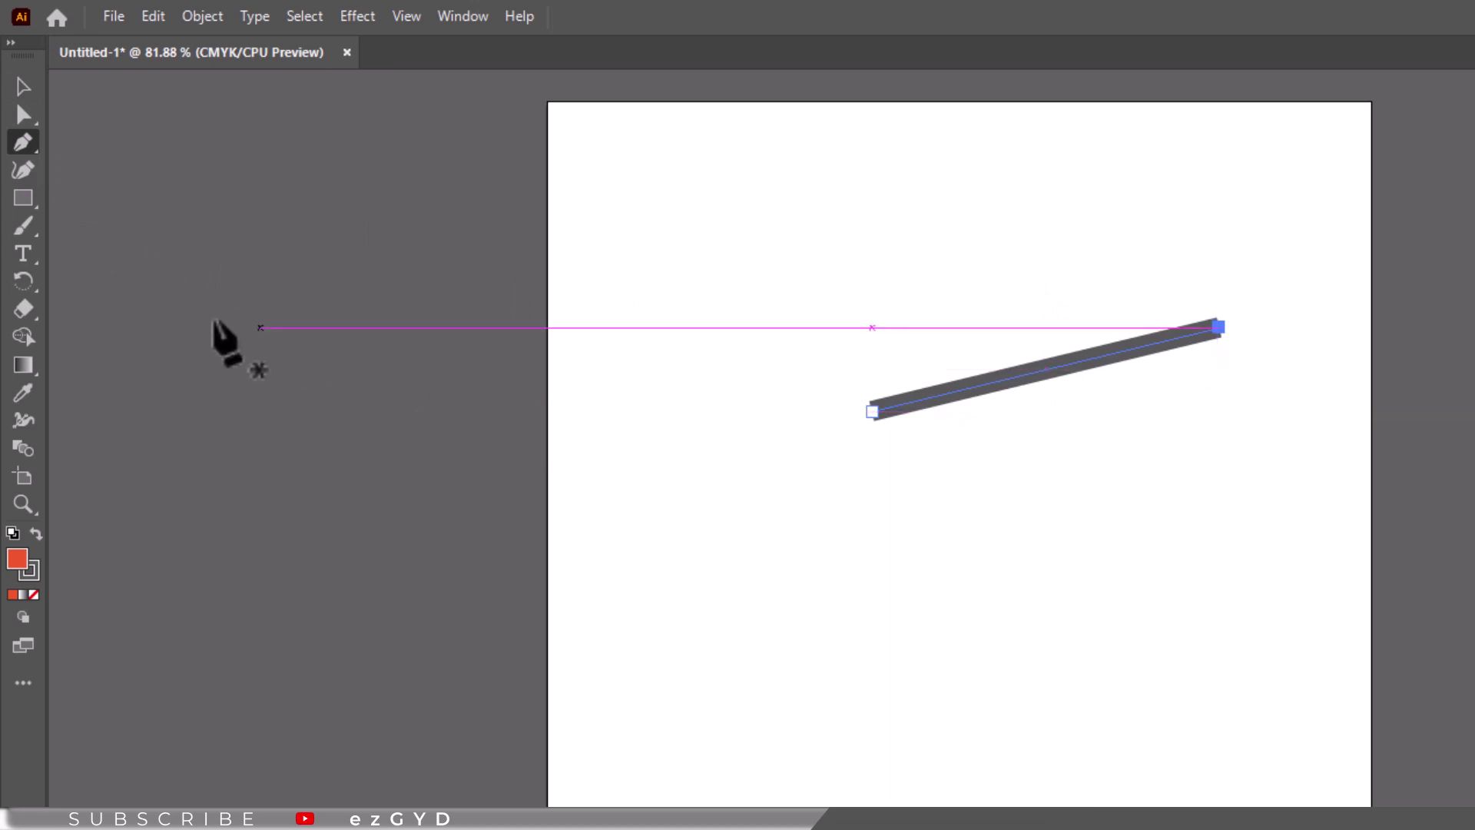
Step: Set the rotation origin on the line's left endpoint and make a copy rotated a few degrees clockwise around it
click(33, 280)
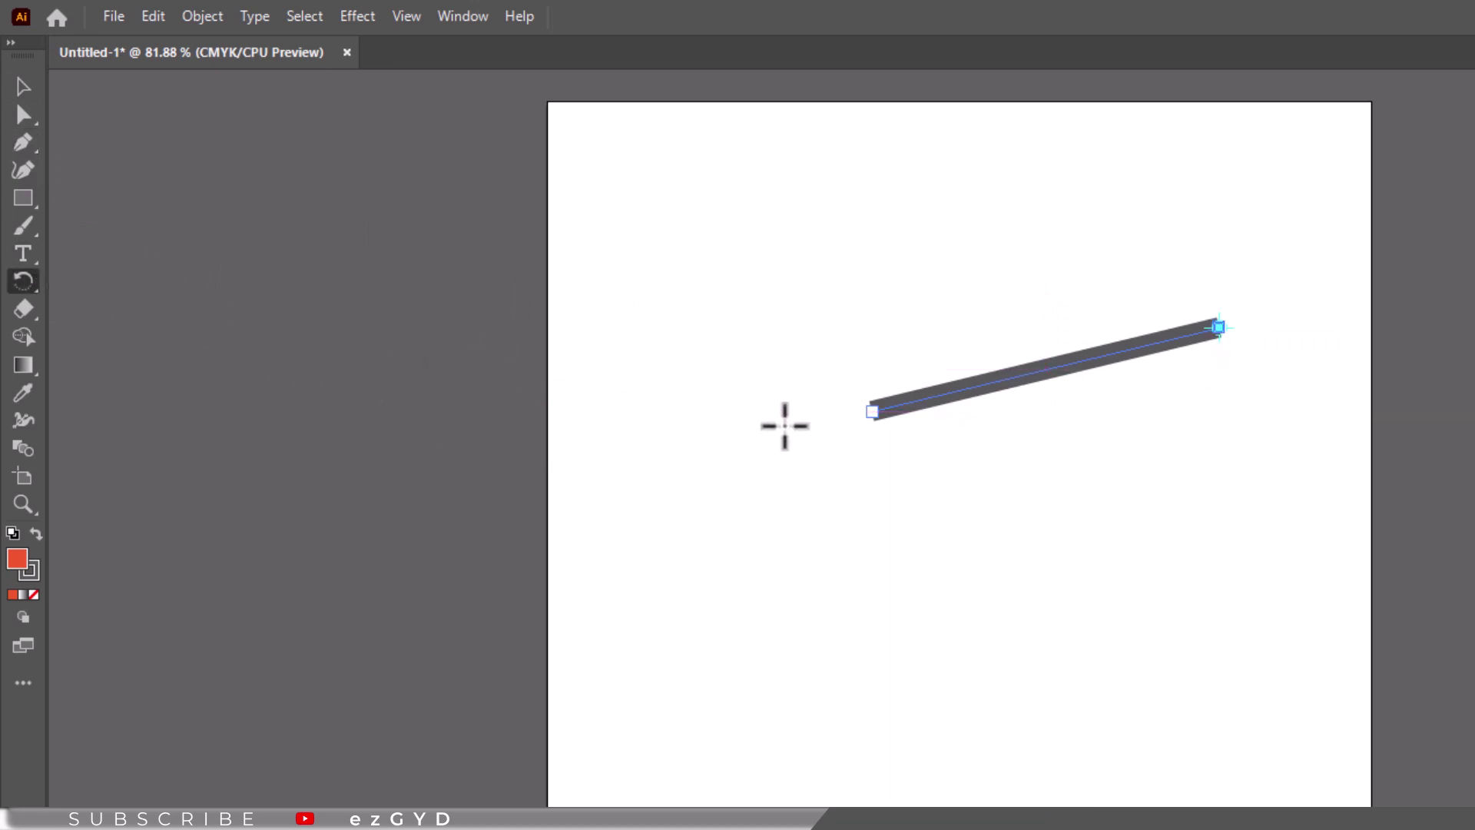
key(alt)
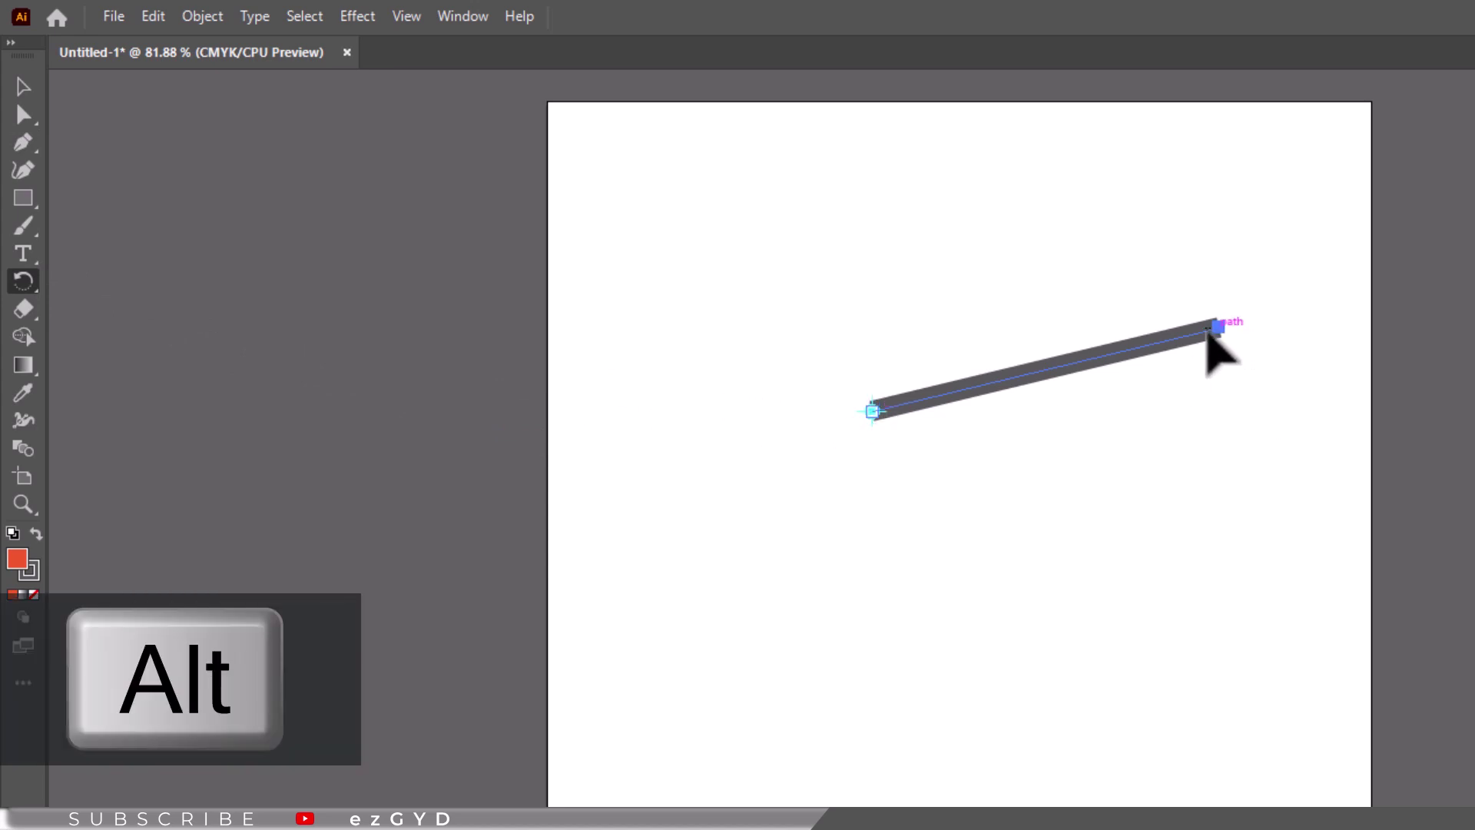
drag(1203, 335, 1213, 384)
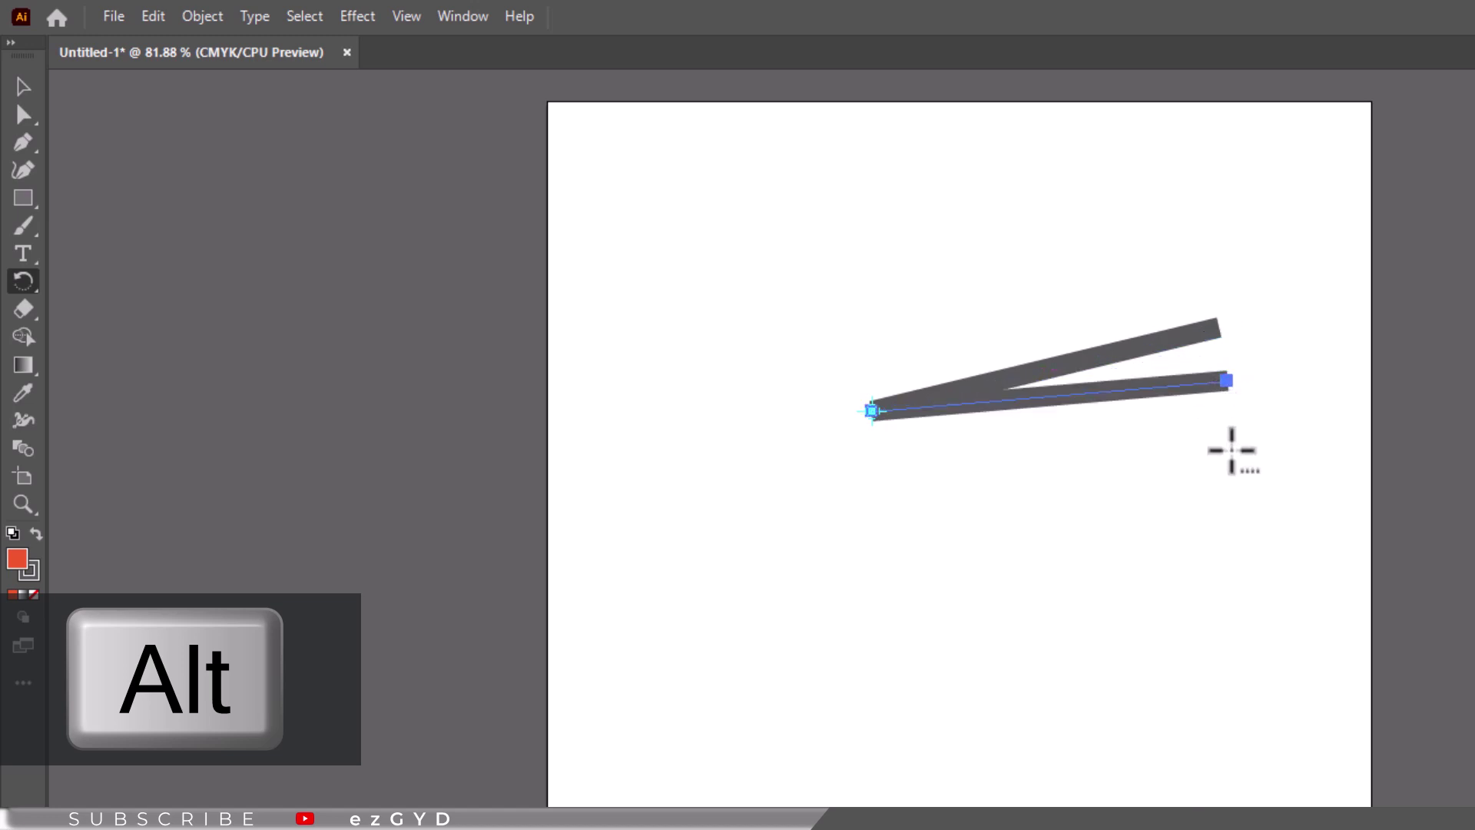
Step: Repeat the rotated copy with Transform Again to fan lines clockwise around the shared endpoint, towards a full circle
click(211, 17)
mouse_move(232, 47)
click(547, 46)
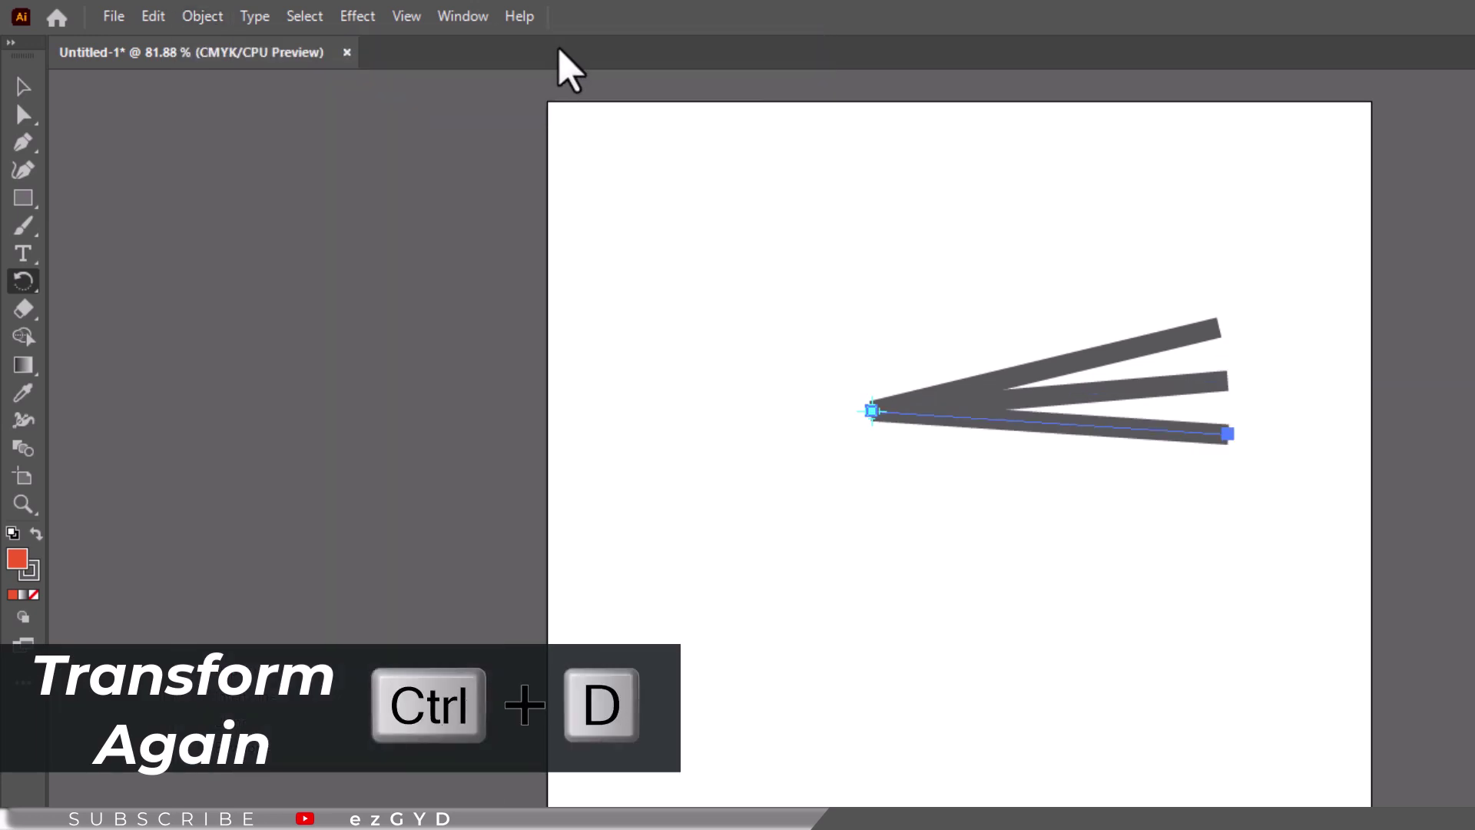
key(ctrl+d)
key(ctrl+d)
key(ctrl+d)
key(ctrl+d)
key(ctrl+d)
key(ctrl+d)
key(ctrl+d)
key(ctrl+d)
key(ctrl+d)
key(ctrl+d)
key(ctrl+d)
key(ctrl+d)
key(ctrl+d)
key(ctrl+d)
key(ctrl+d)
key(ctrl+d)
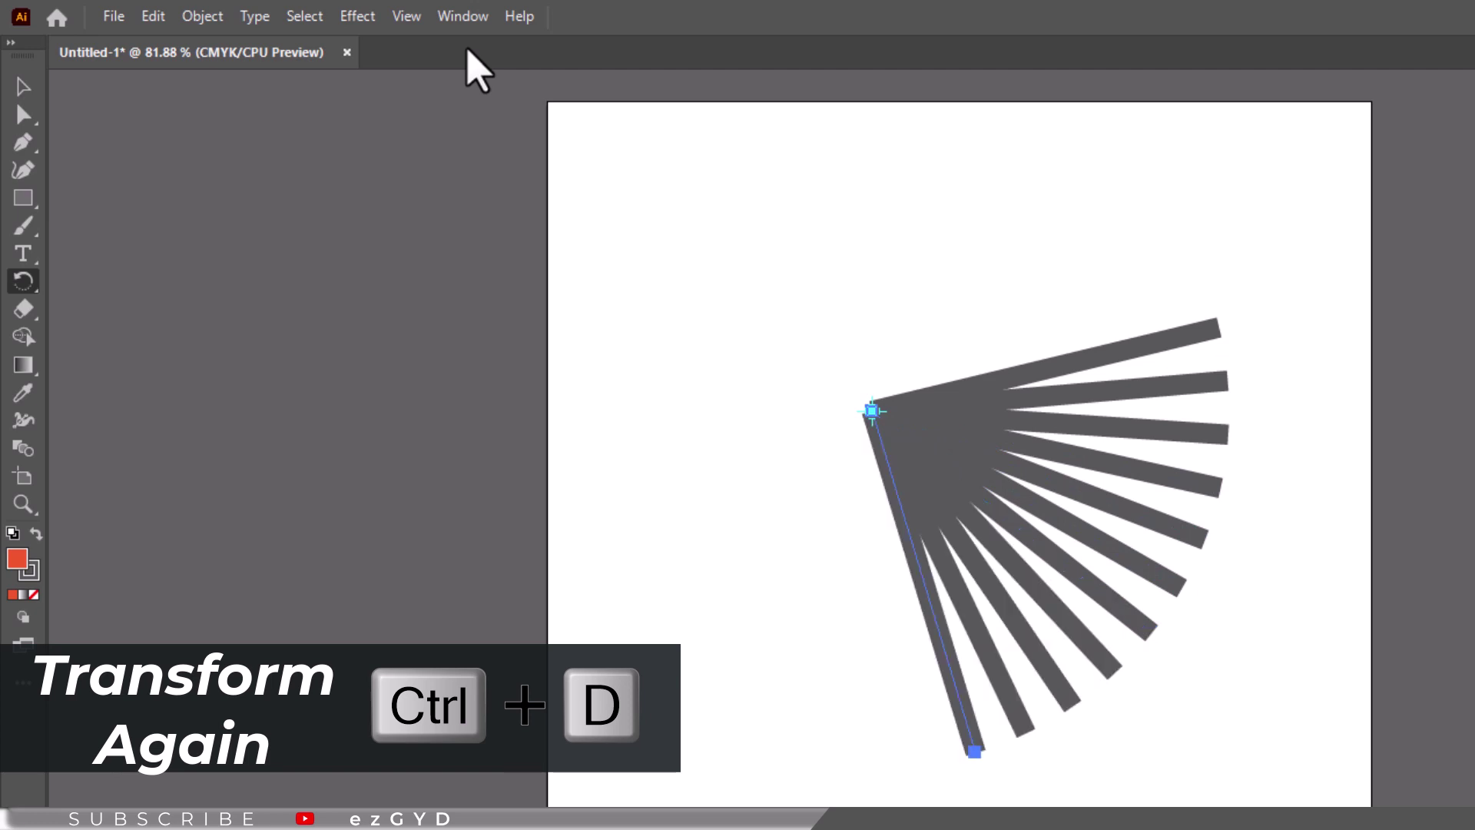
key(ctrl+d)
key(ctrl+d)
key(ctrl+d)
key(ctrl+d)
key(ctrl+d)
key(ctrl+d)
key(ctrl+d)
key(ctrl+d)
key(ctrl+d)
key(ctrl+d)
key(ctrl+d)
key(ctrl+d)
key(ctrl+d)
key(ctrl+d)
key(ctrl+d)
key(ctrl+d)
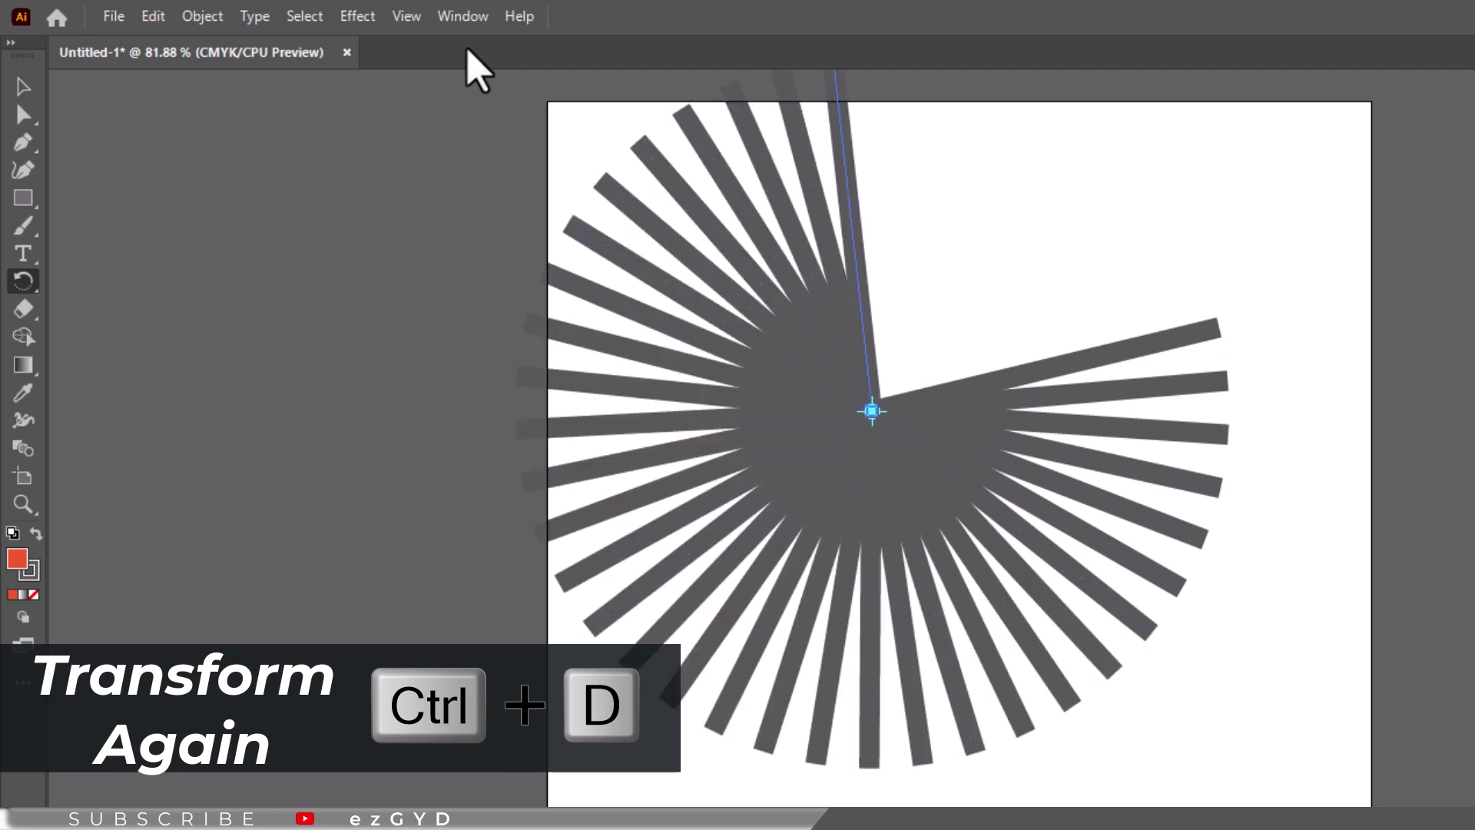